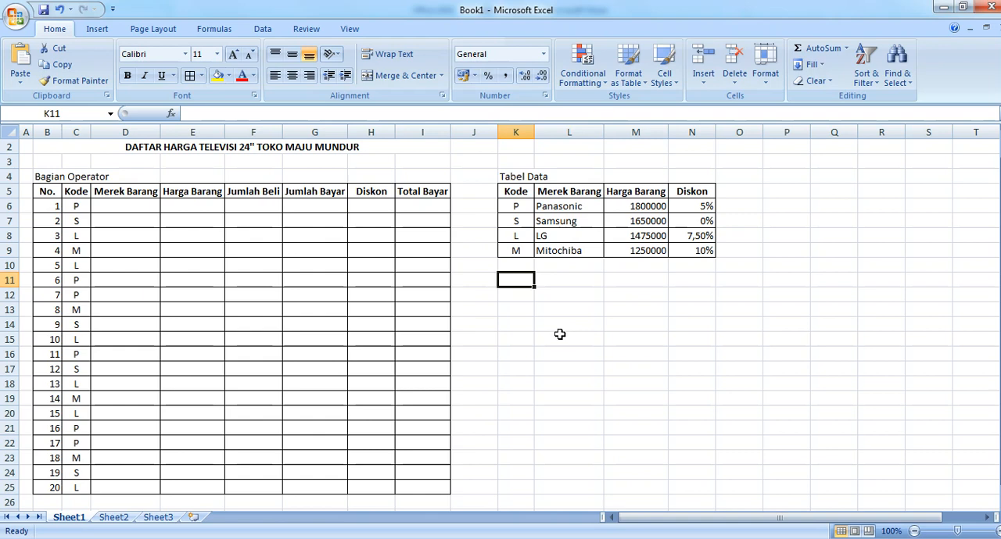
# Step: Enter the note "Jika Kode = P maka Merek Barang adalah Panasonic" in cell K11
pyautogui.click(514, 280)
pyautogui.click(520, 282)
pyautogui.click(136, 204)
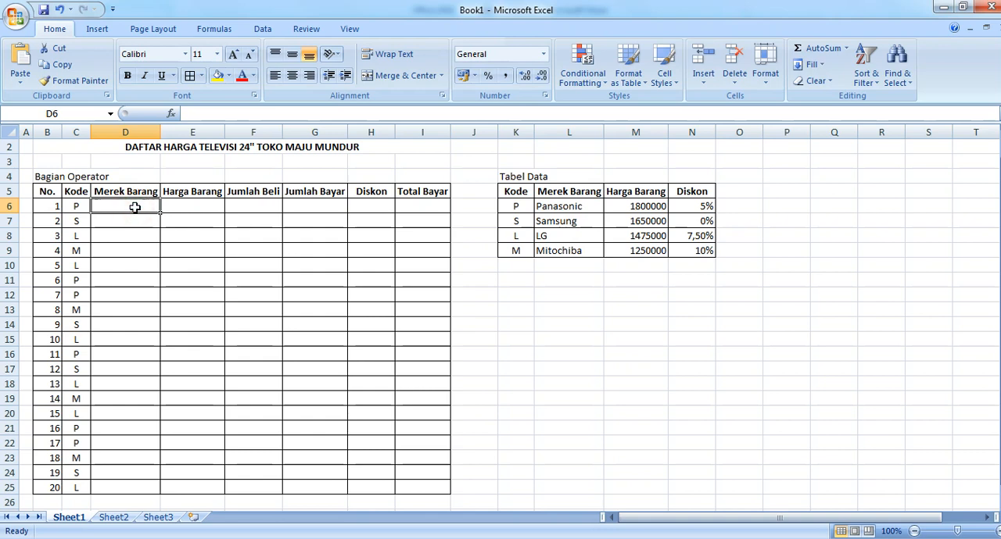
pyautogui.click(523, 281)
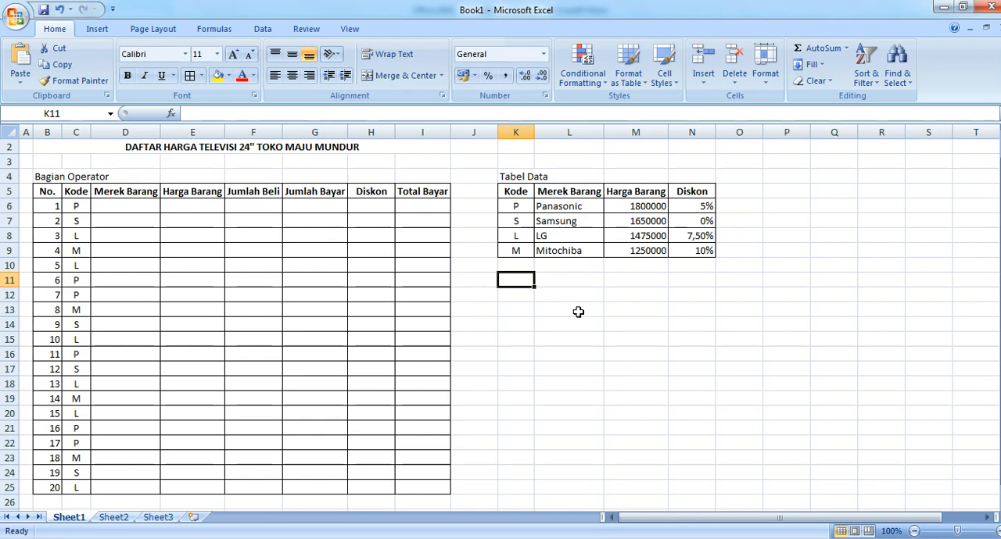
pyautogui.write('Jik')
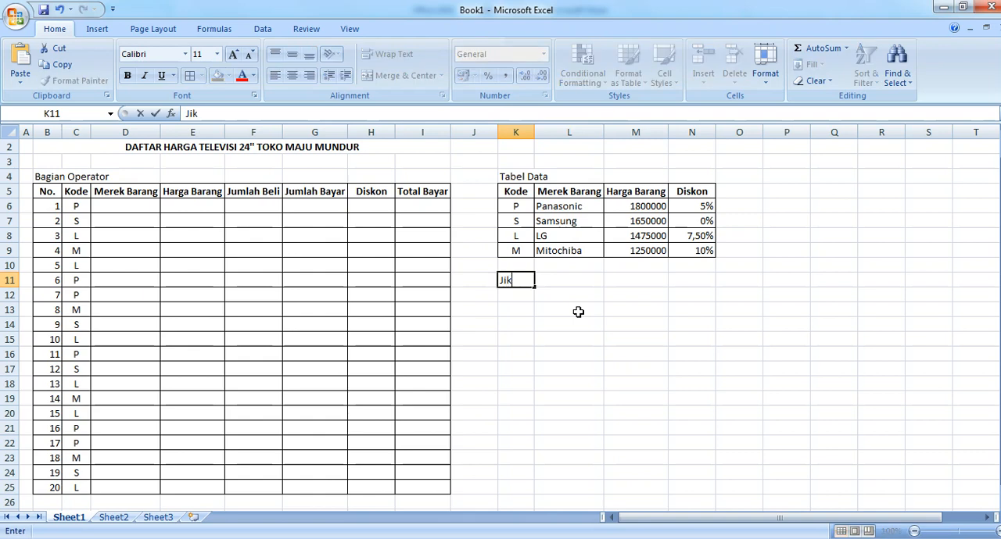
pyautogui.write('a Kode = P maka ')
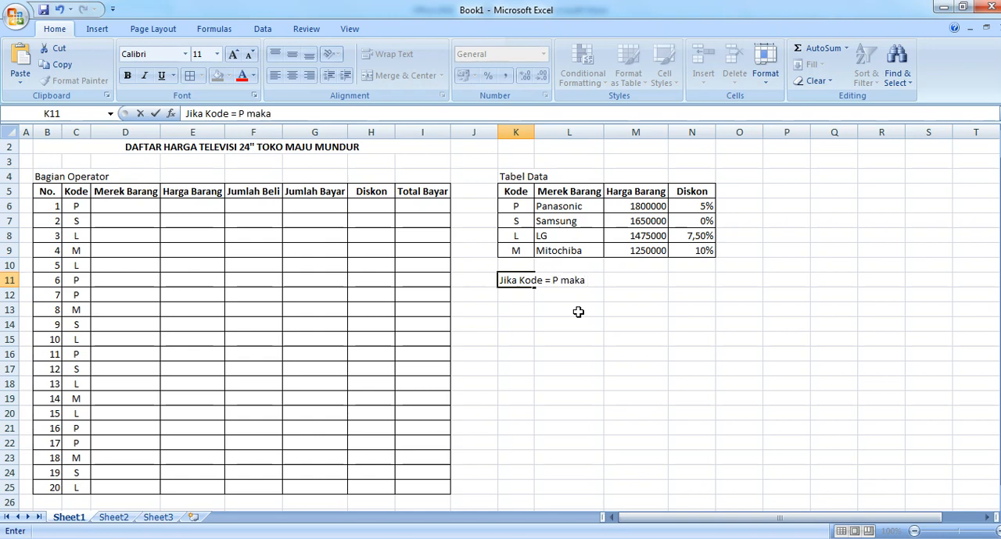
pyautogui.write('Merek Barang')
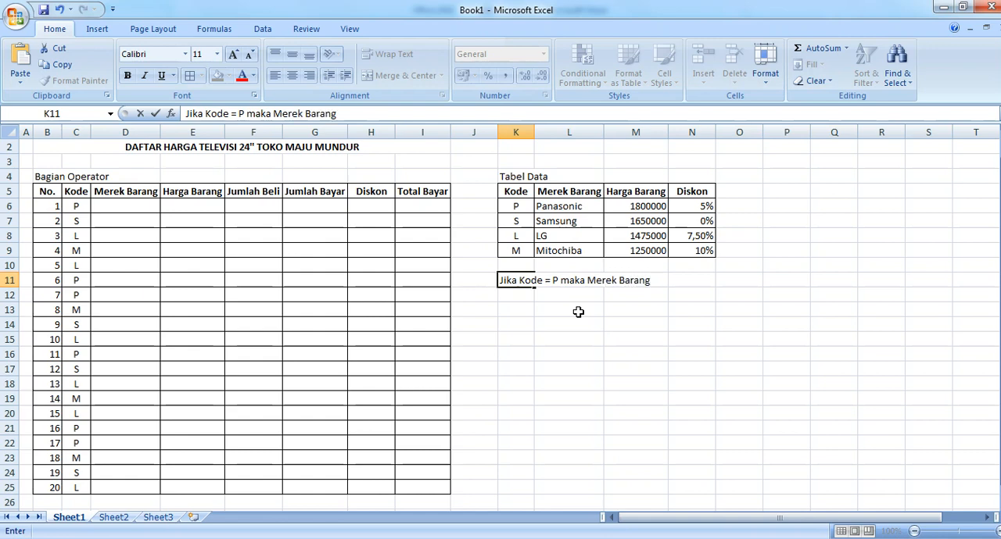
pyautogui.write(' adalah Pana')
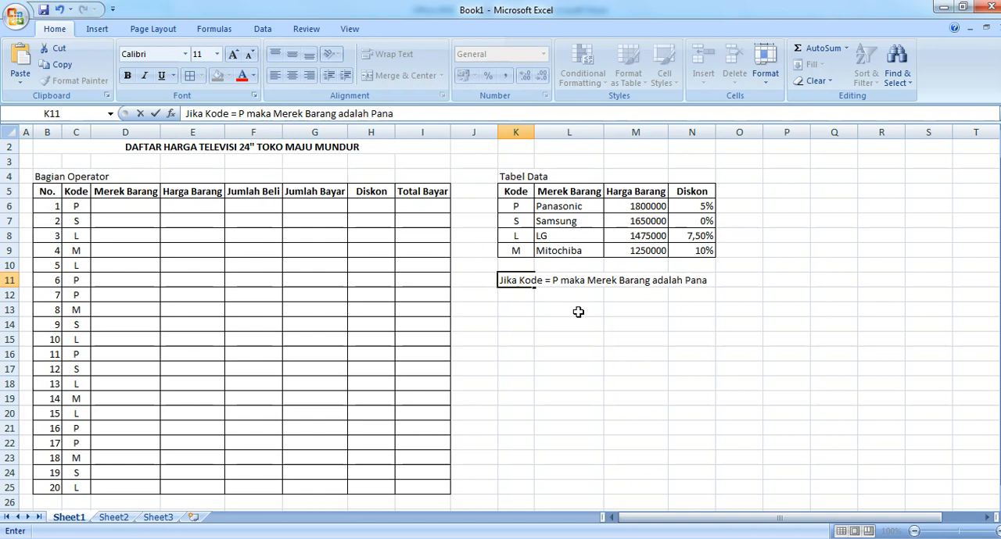
pyautogui.write('sonic')
pyautogui.press('Return')
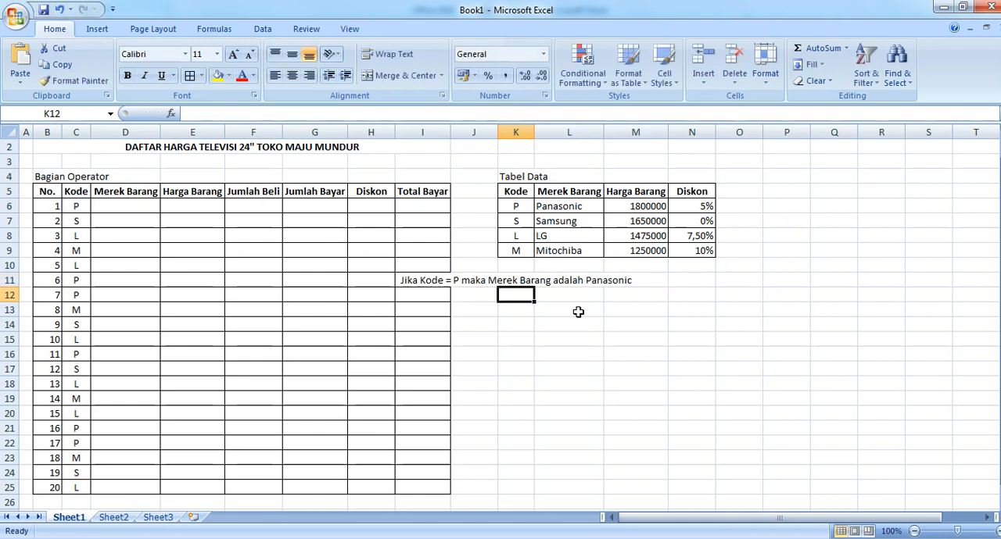
# Step: Remove the center alignment from the note in K11 and fill it down through K14
pyautogui.click(516, 280)
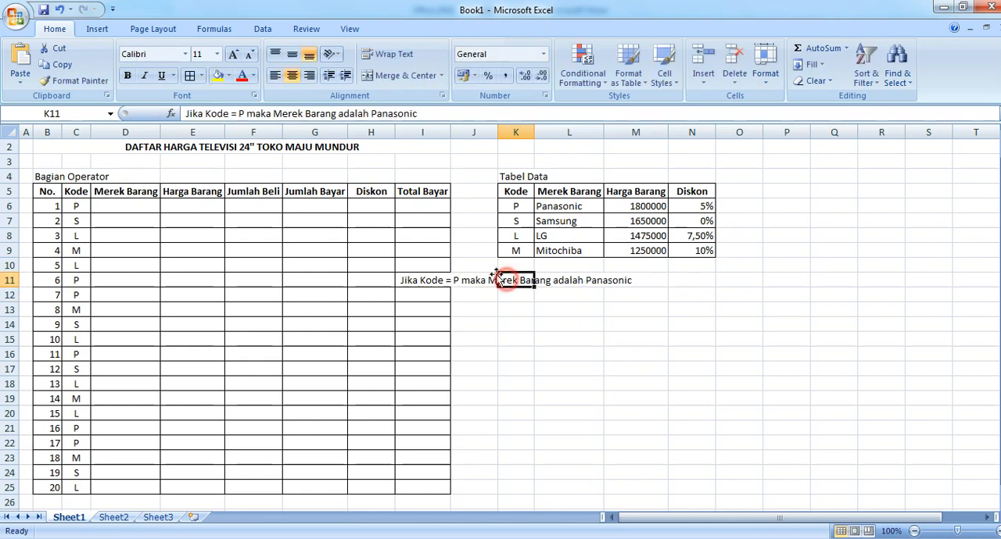
pyautogui.click(291, 76)
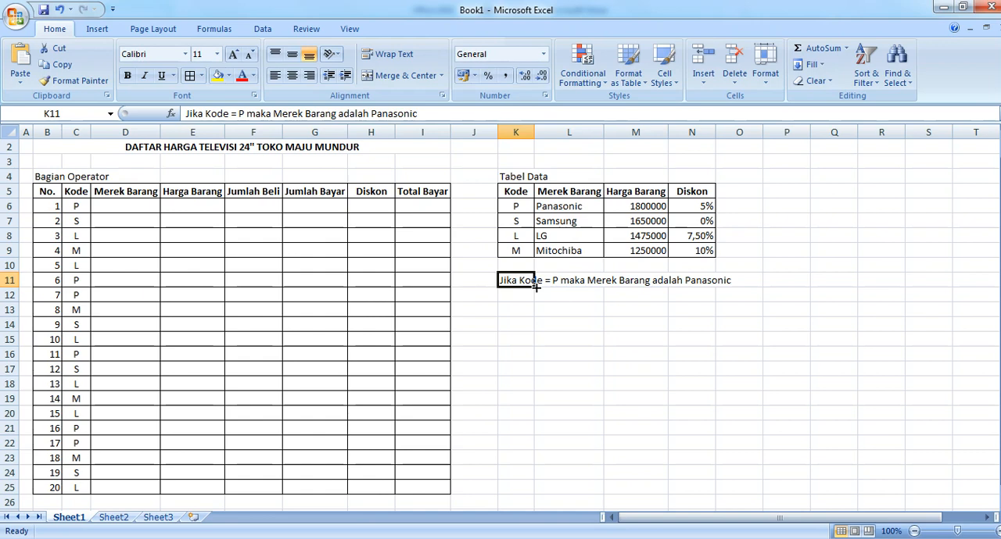
pyautogui.moveTo(535, 287); pyautogui.dragTo(534, 329)
# Step: Change the note in K12 to "Jika Kode = S maka Merek Barang adalah Samsung"
pyautogui.click(516, 297)
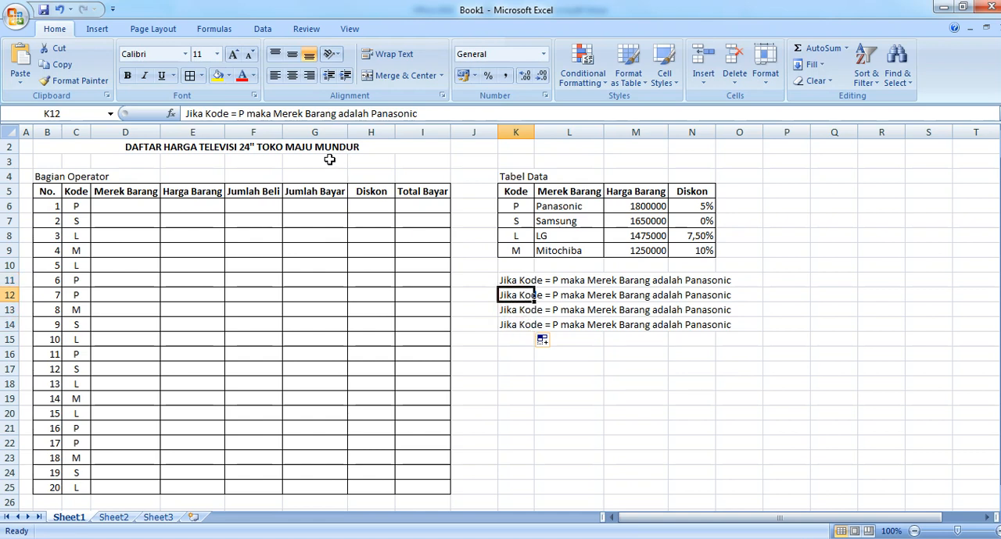
pyautogui.click(240, 114)
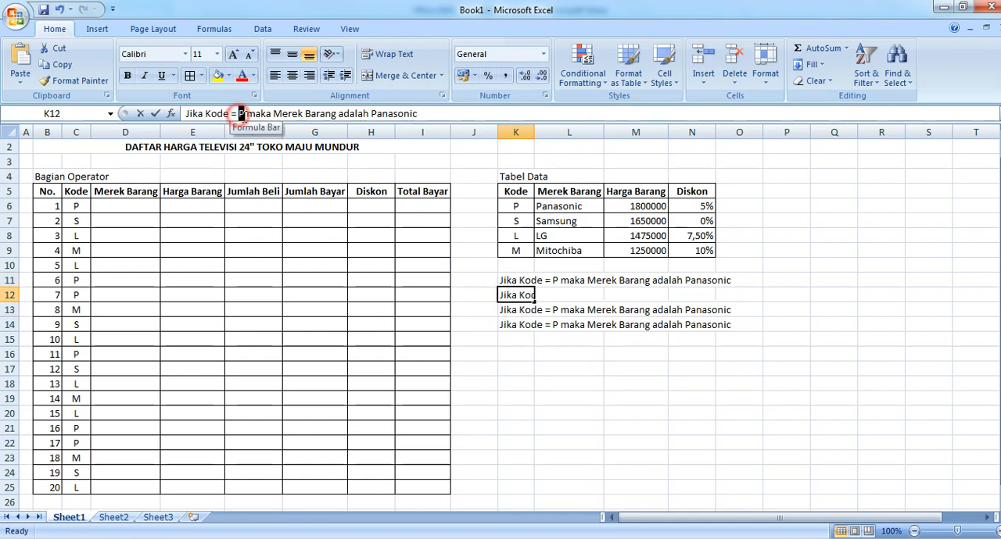
pyautogui.click(240, 114)
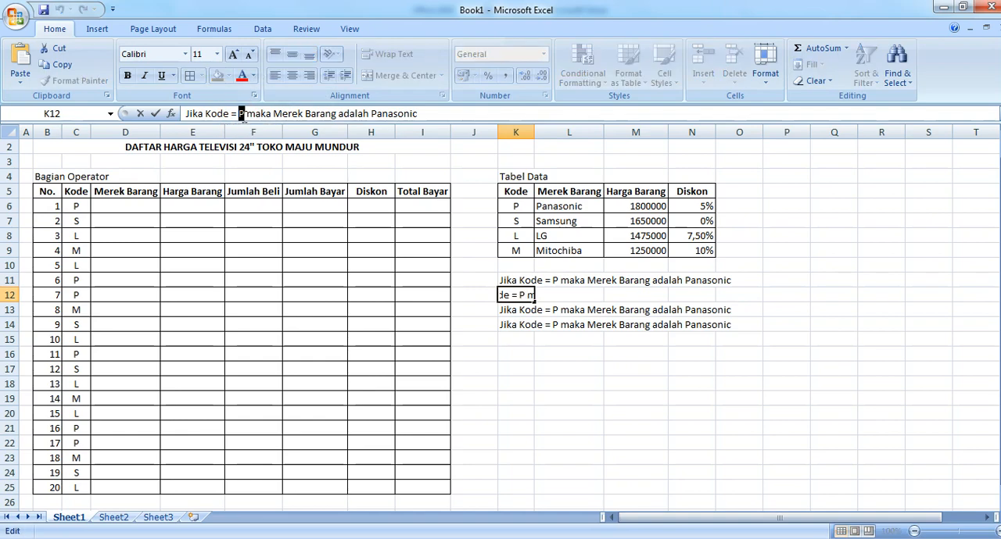
pyautogui.write('S')
pyautogui.moveTo(370, 114); pyautogui.dragTo(423, 115)
pyautogui.write('Samsu')
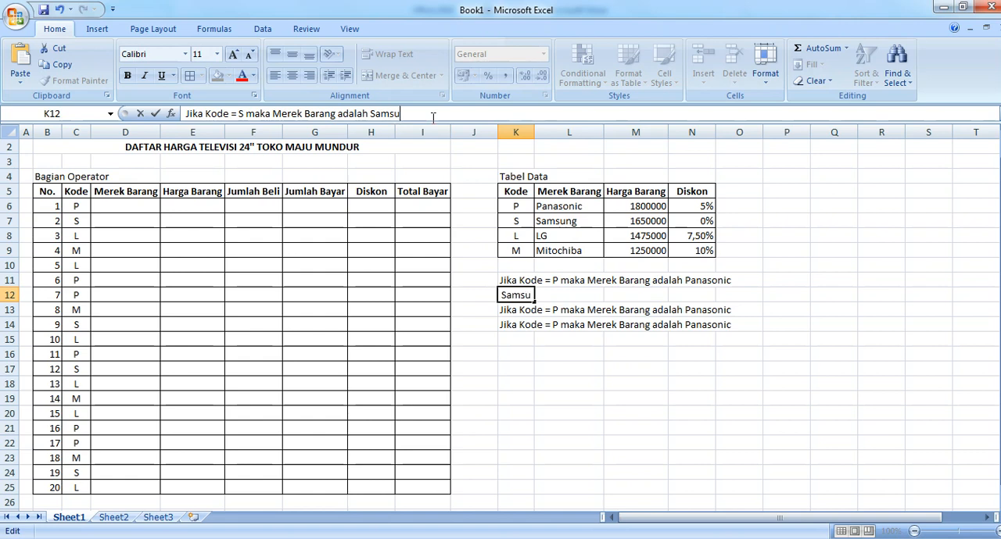
pyautogui.write('ng')
# Step: Change the note in K13 to "Jika Kode = L maka Merek Barang adalah LG"
pyautogui.click(510, 308)
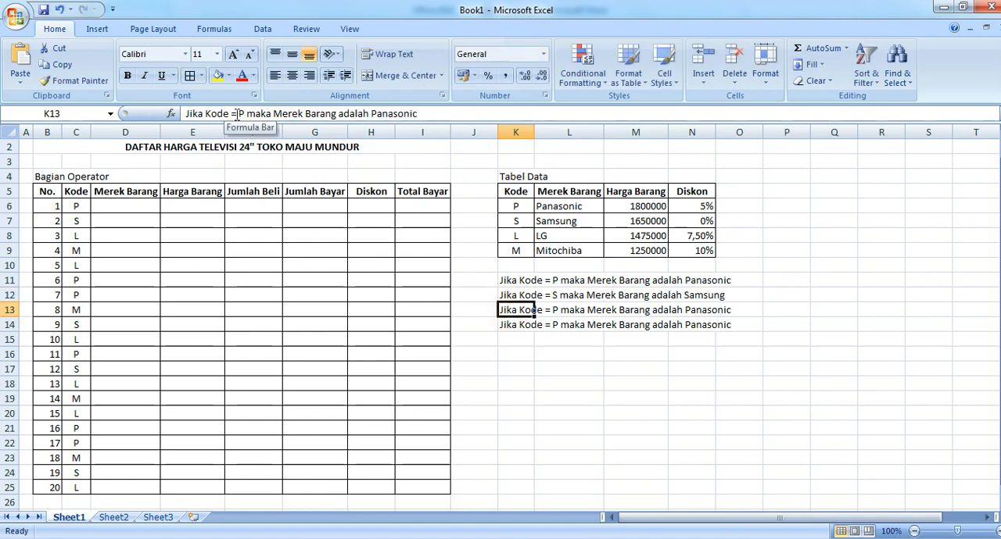
pyautogui.moveTo(237, 114); pyautogui.dragTo(242, 114)
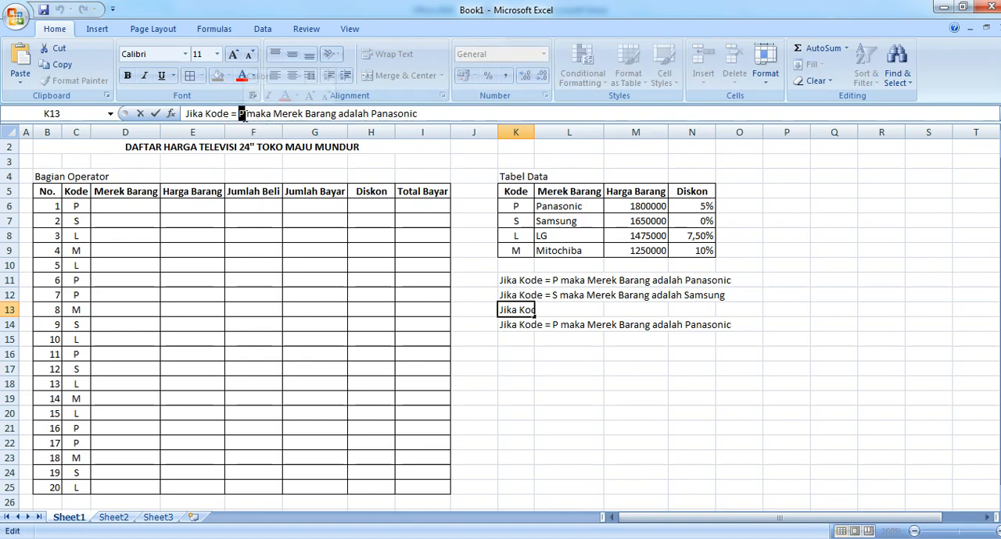
pyautogui.write('L')
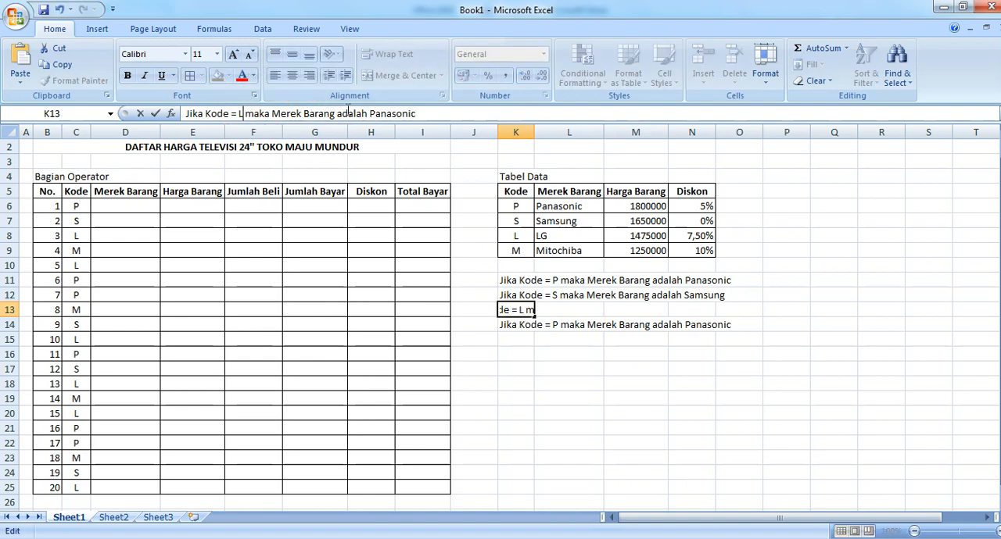
pyautogui.moveTo(372, 114); pyautogui.dragTo(488, 118)
pyautogui.write('LG')
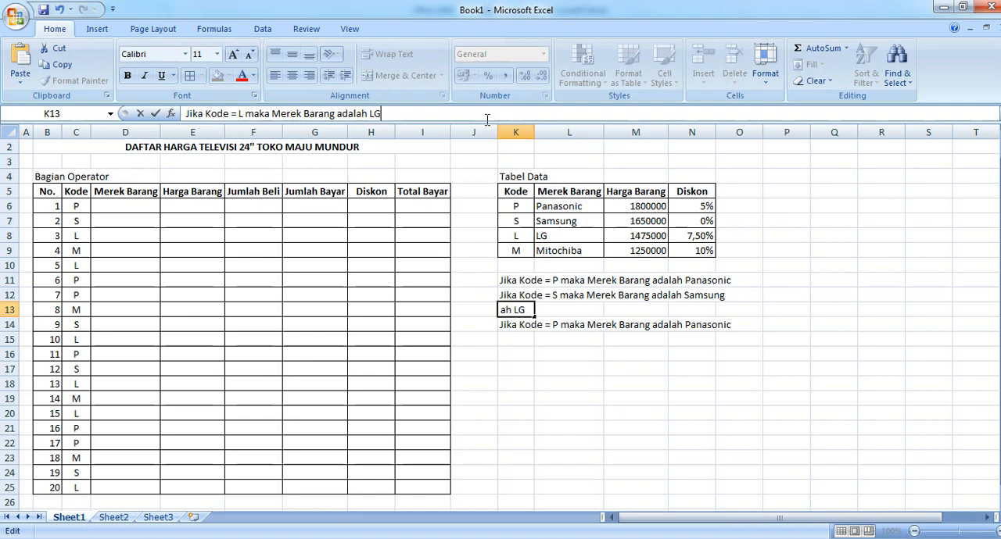
# Step: Change the note in K14 to "Jika Kode = M maka Merek Barang adalah Mitochiba"
pyautogui.click(519, 324)
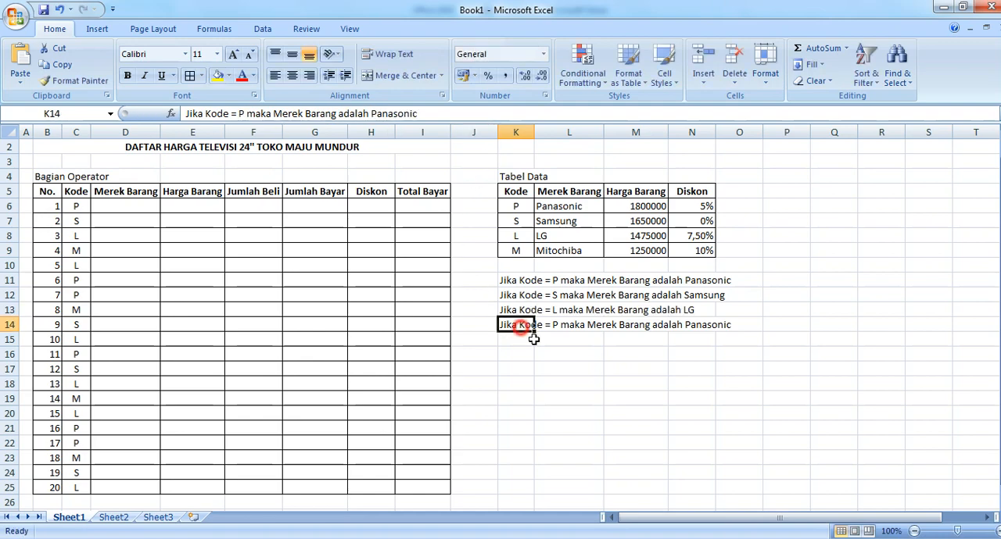
pyautogui.click(239, 114)
pyautogui.doubleClick(239, 115)
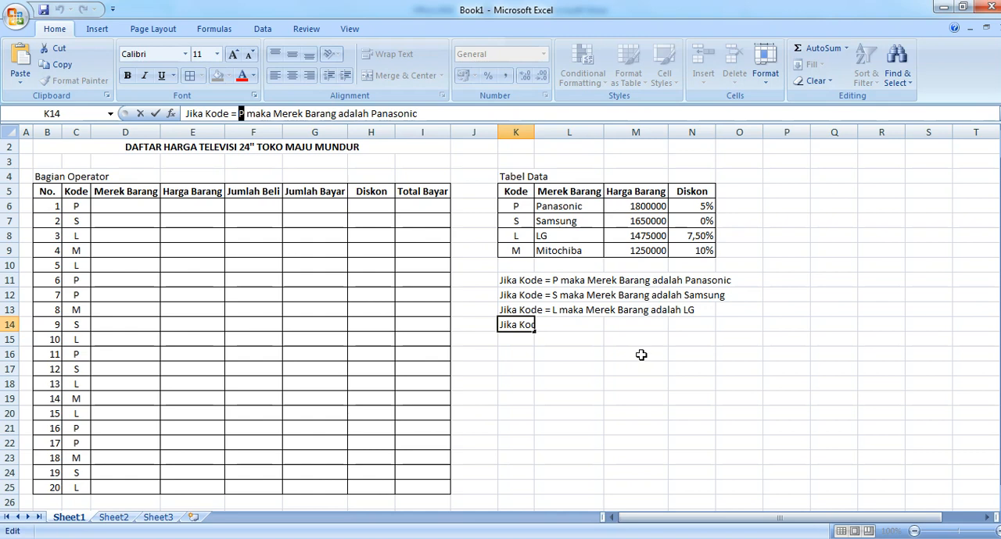
pyautogui.write('M')
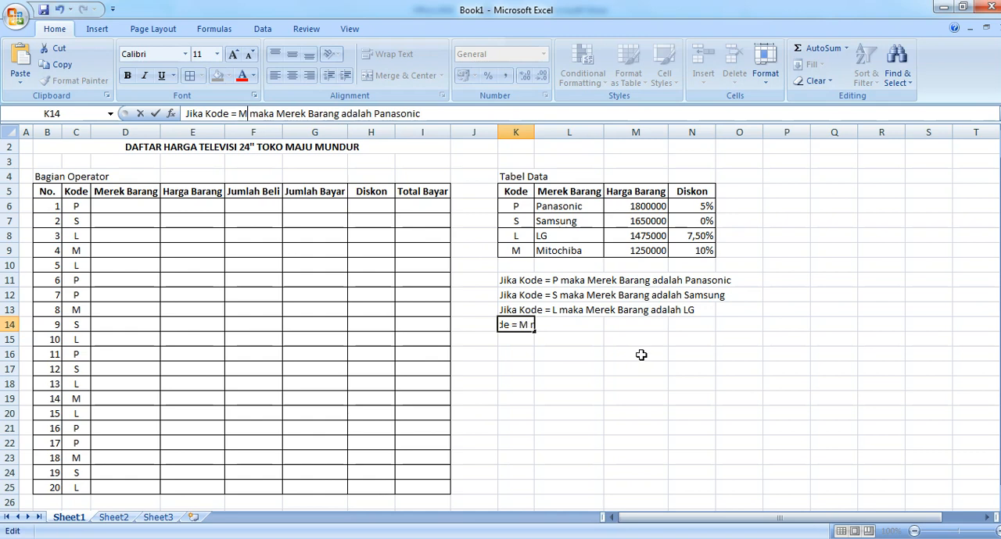
pyautogui.moveTo(375, 116); pyautogui.dragTo(460, 114)
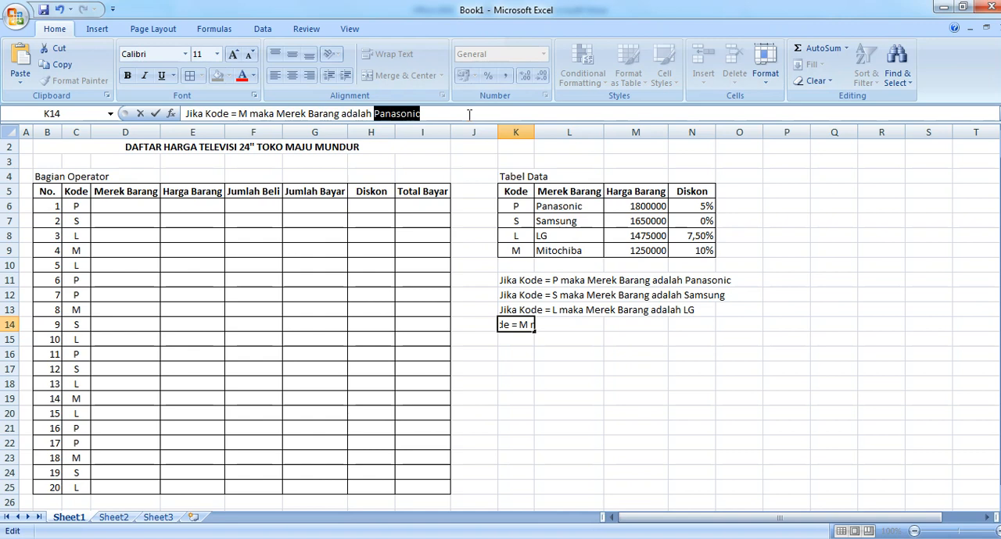
pyautogui.write('Mi')
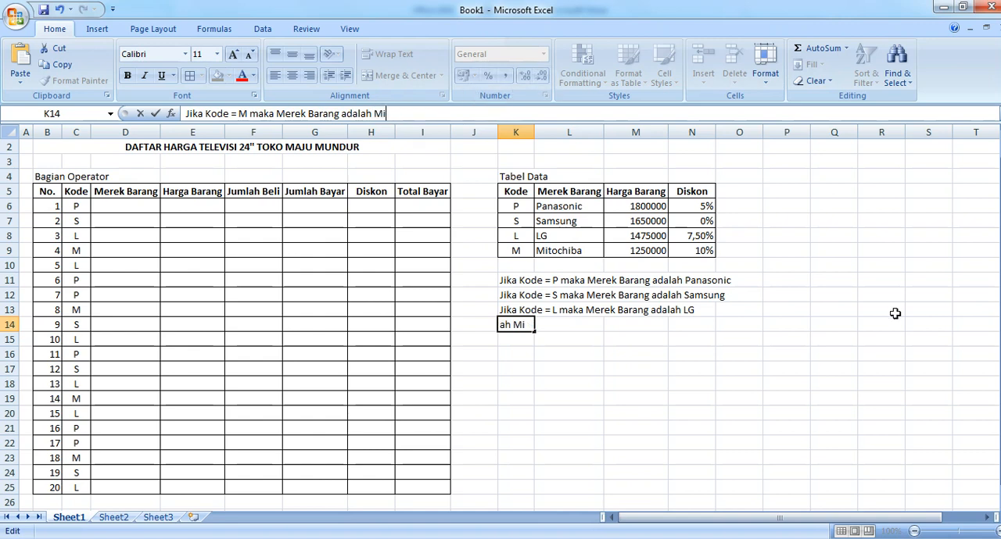
pyautogui.write('tochiba')
pyautogui.press('Return')
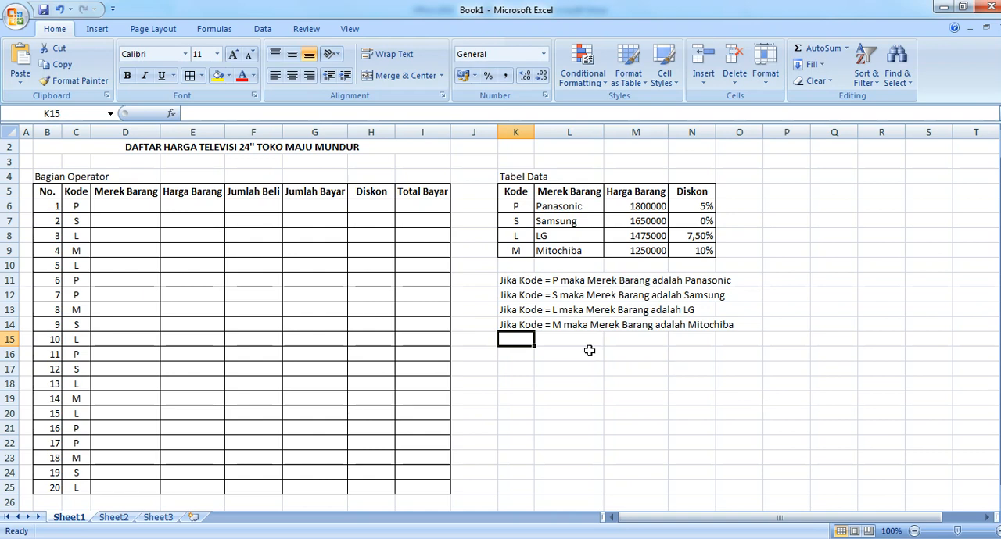
# Step: Begin an IF formula in D6 under Merek Barang, with the Kode cell C6 as the tested reference
pyautogui.click(115, 207)
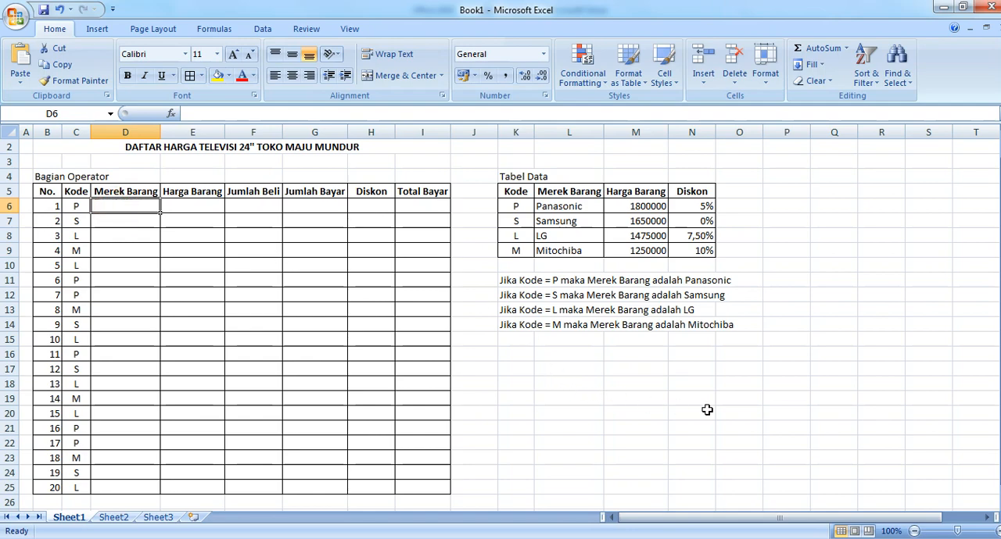
pyautogui.write('=')
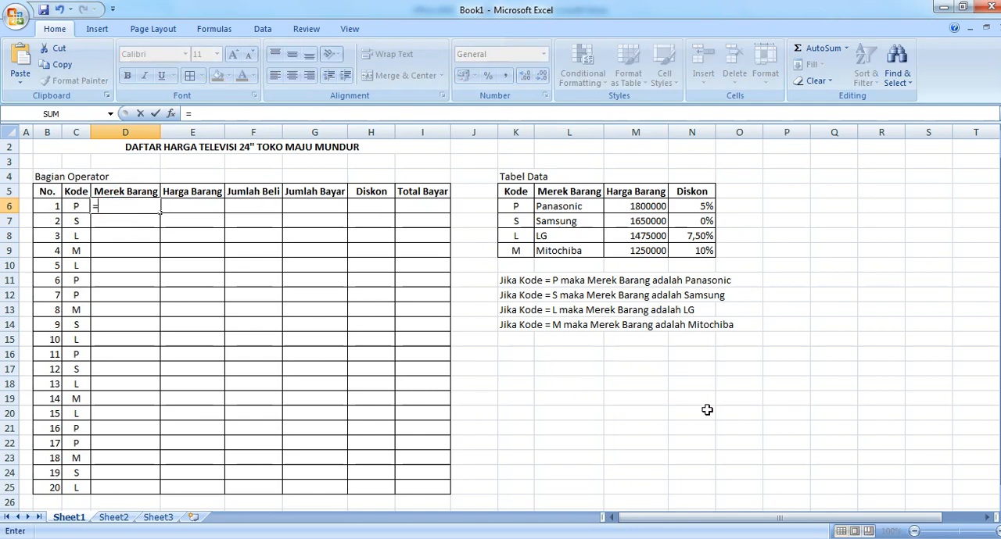
pyautogui.write('IF')
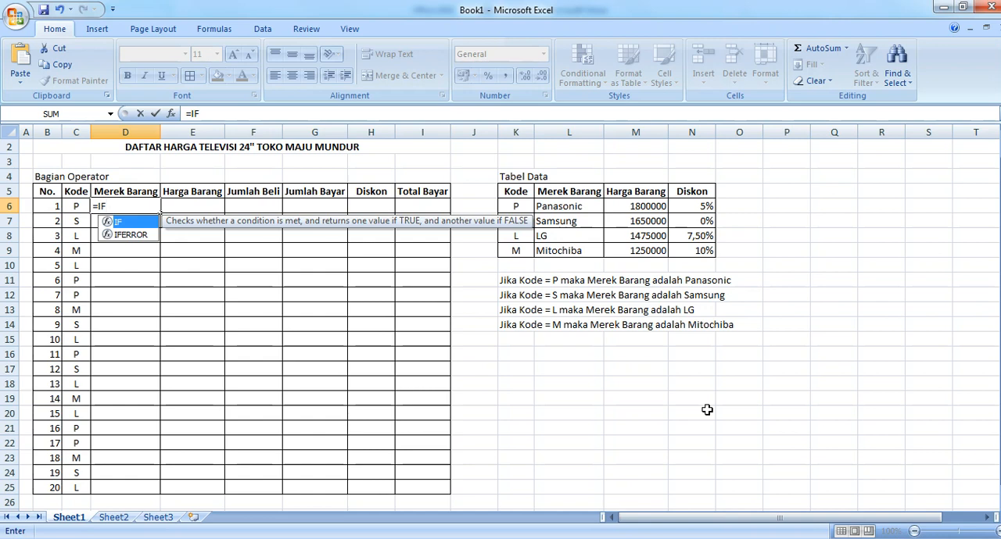
pyautogui.write('(')
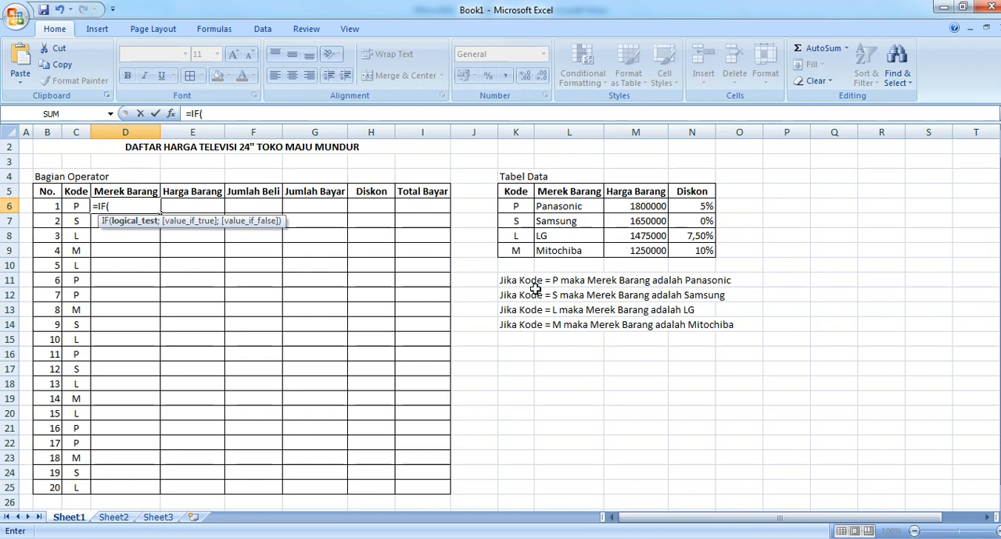
pyautogui.click(78, 208)
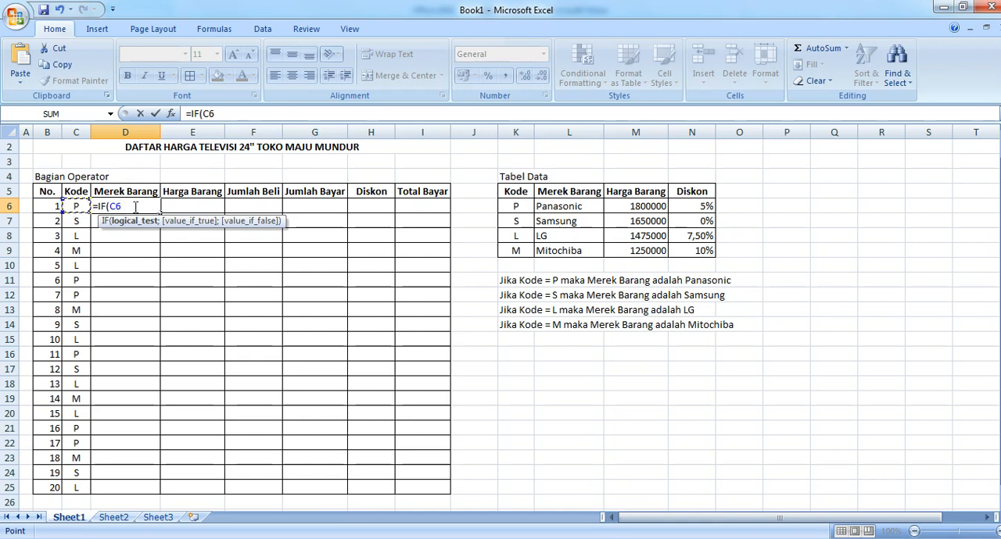
pyautogui.click(136, 206)
# Step: Complete the logical test in the D6 formula as C6="P", followed by a semicolon separator
pyautogui.write('=p')
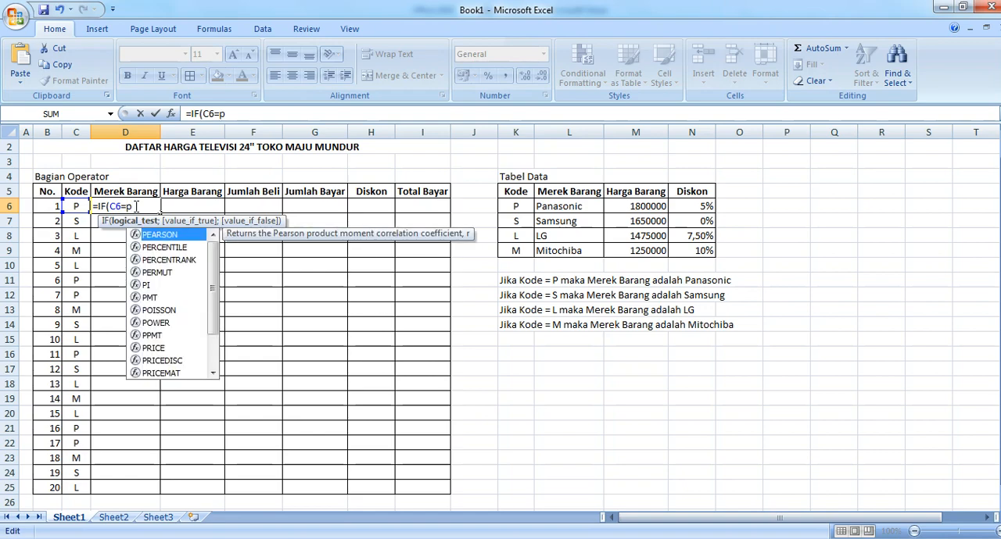
pyautogui.press('BackSpace')
pyautogui.write('P')
pyautogui.press('BackSpace')
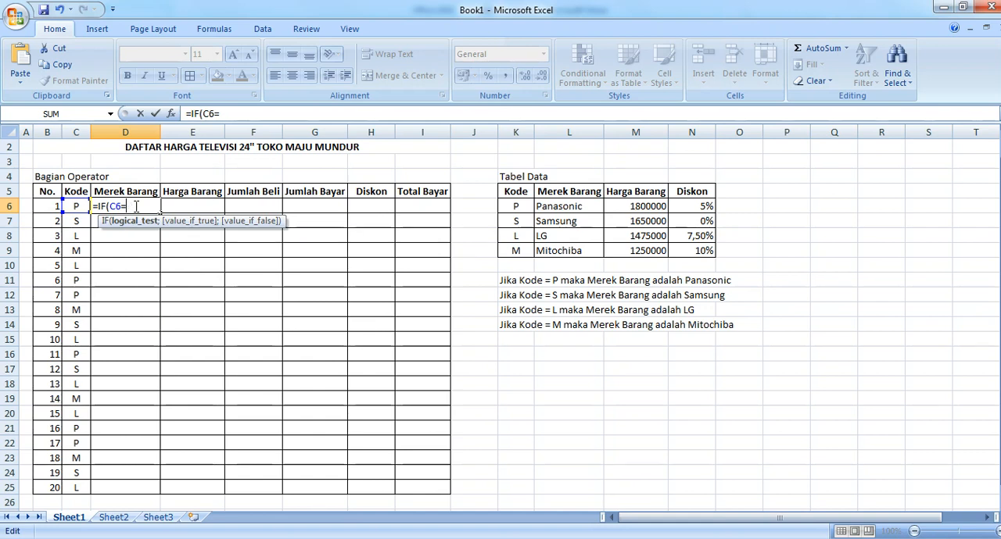
pyautogui.write('p')
pyautogui.press('BackSpace')
pyautogui.write('P')
pyautogui.write(';')
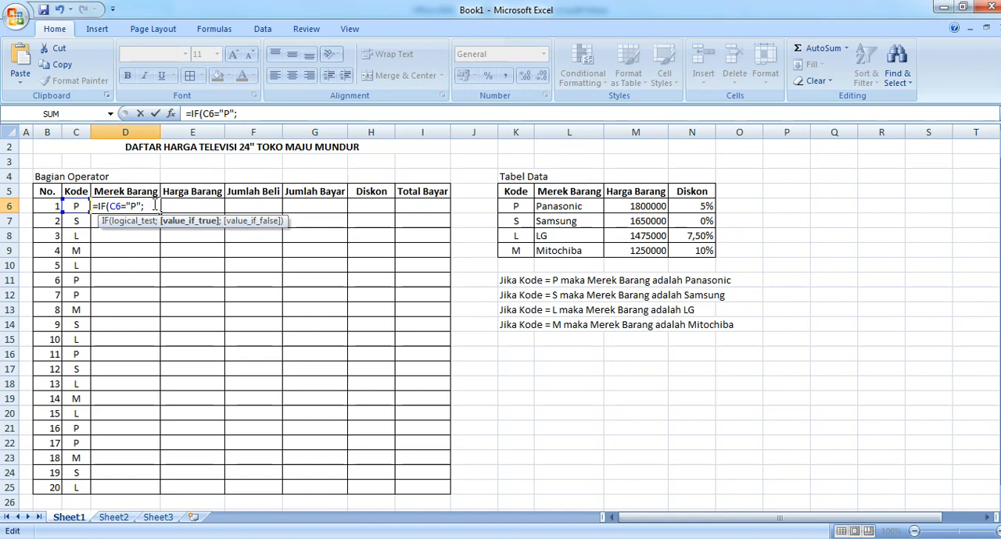
# Step: Add "Panasonic" as the value-if-true in the D6 formula, followed by a semicolon separator
pyautogui.write('"')
pyautogui.write('pANASONI')
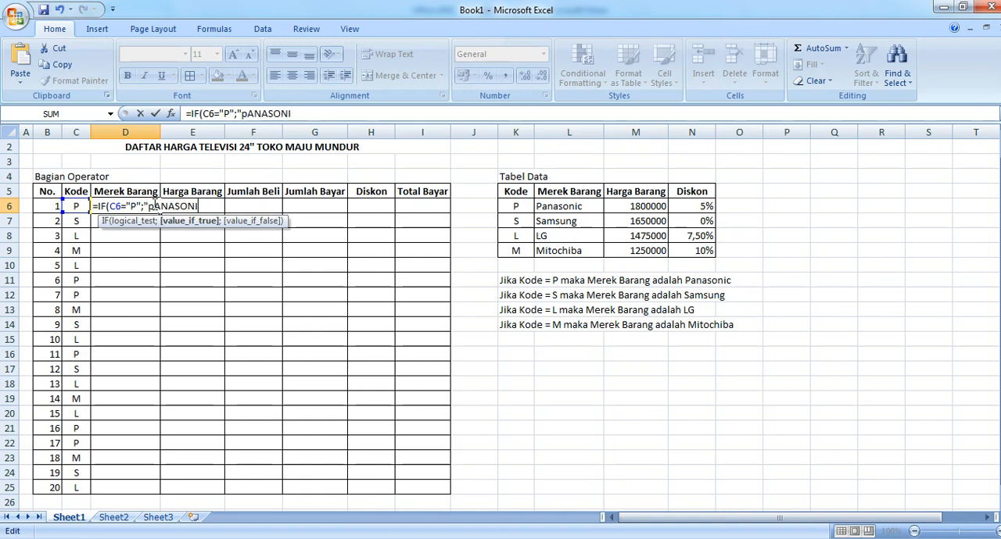
pyautogui.write('C"')
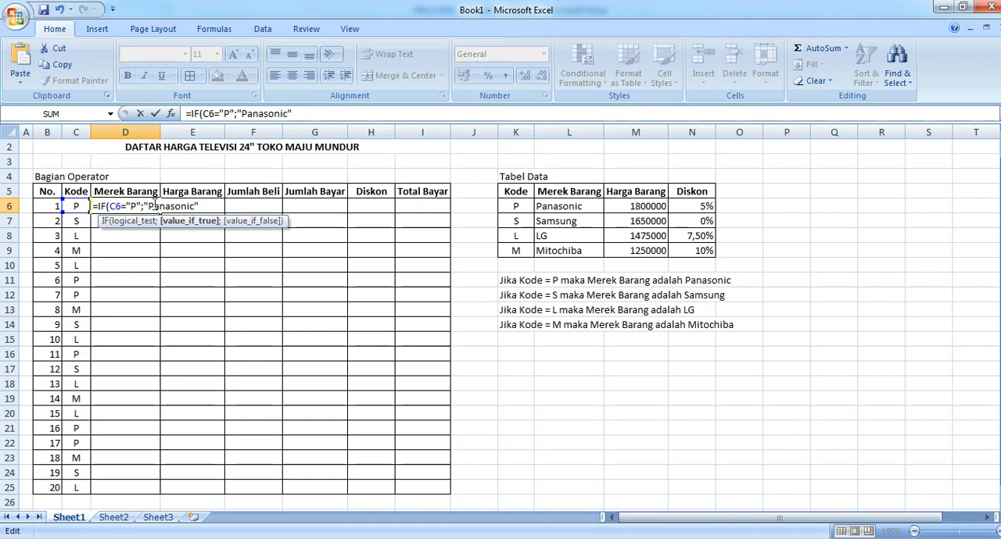
pyautogui.write(';')
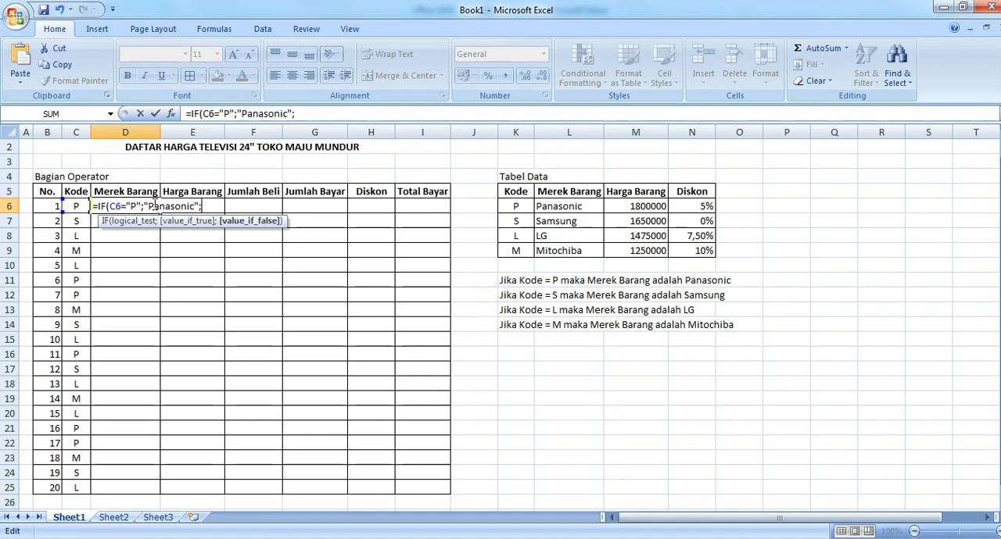
# Step: Nest a second IF in the D6 formula that tests C6="S" and returns "Samsung", ending with a semicolon separator
pyautogui.write('IF')
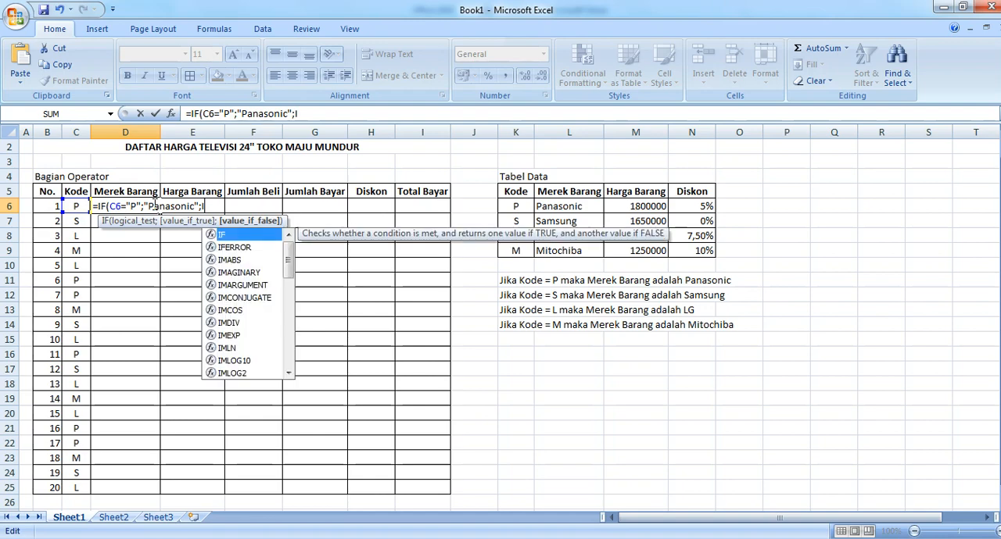
pyautogui.write('(')
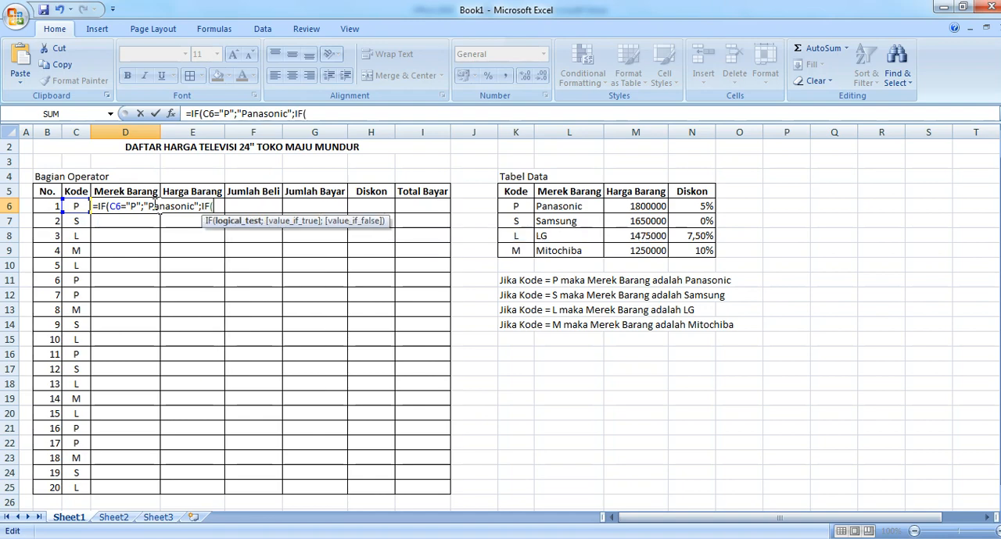
pyautogui.click(75, 208)
pyautogui.write('="S";')
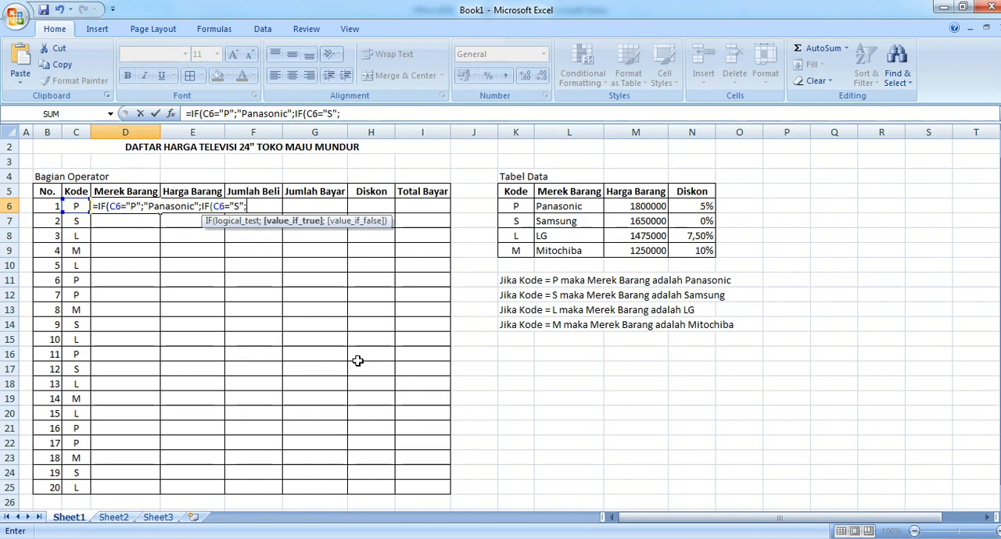
pyautogui.write('"Samsung')
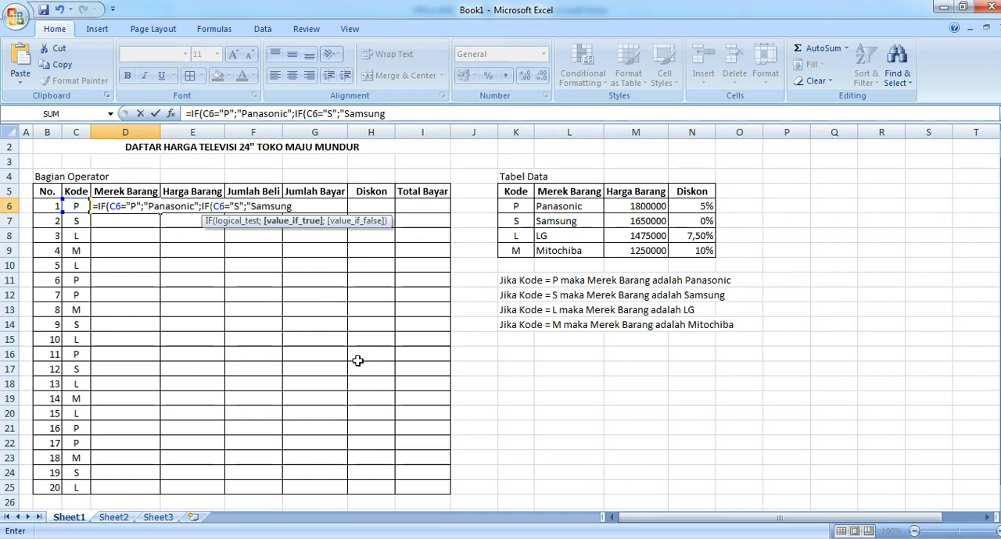
pyautogui.write('";')
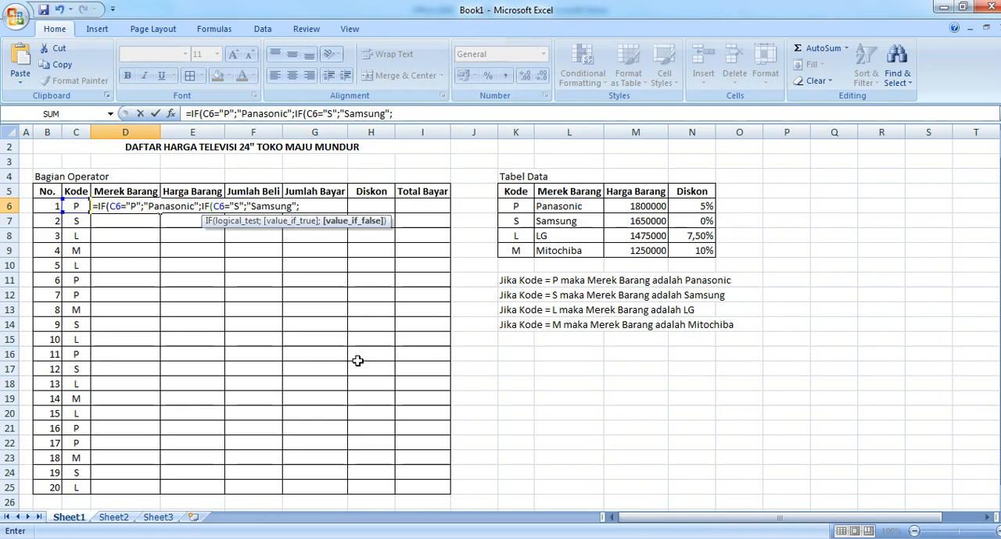
# Step: Nest a third IF in the D6 formula that tests C6="L" and returns "LG", ending with a semicolon separator
pyautogui.write('IF')
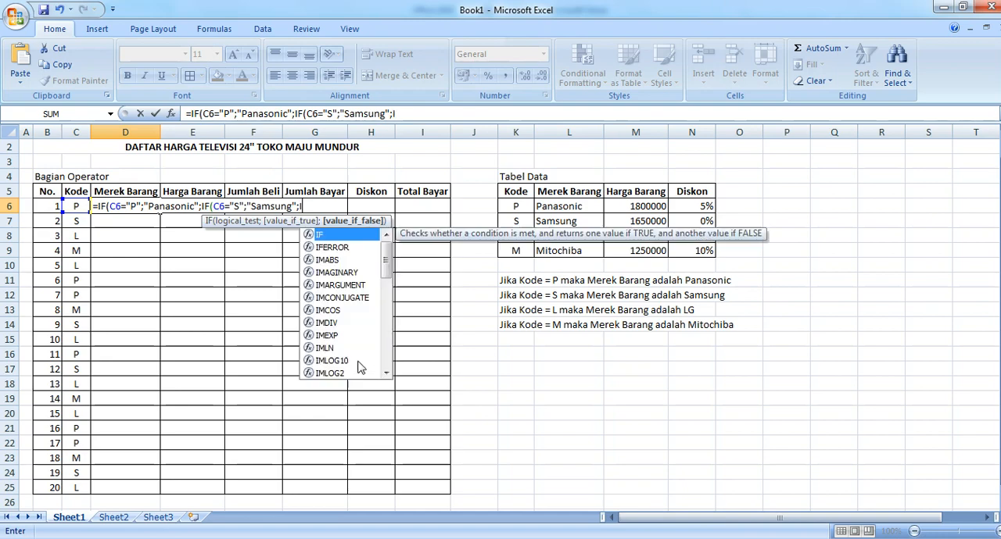
pyautogui.write('(')
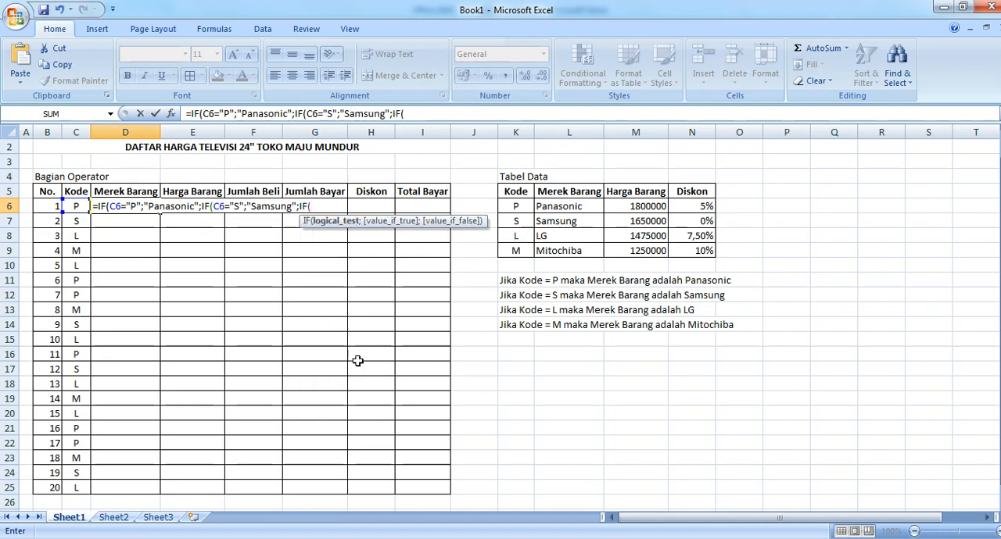
pyautogui.click(75, 207)
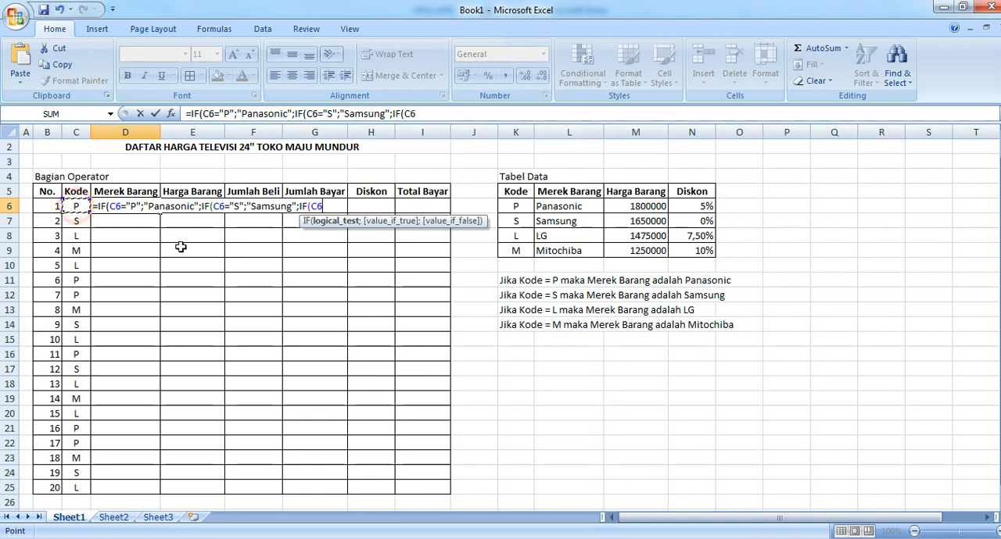
pyautogui.write('=')
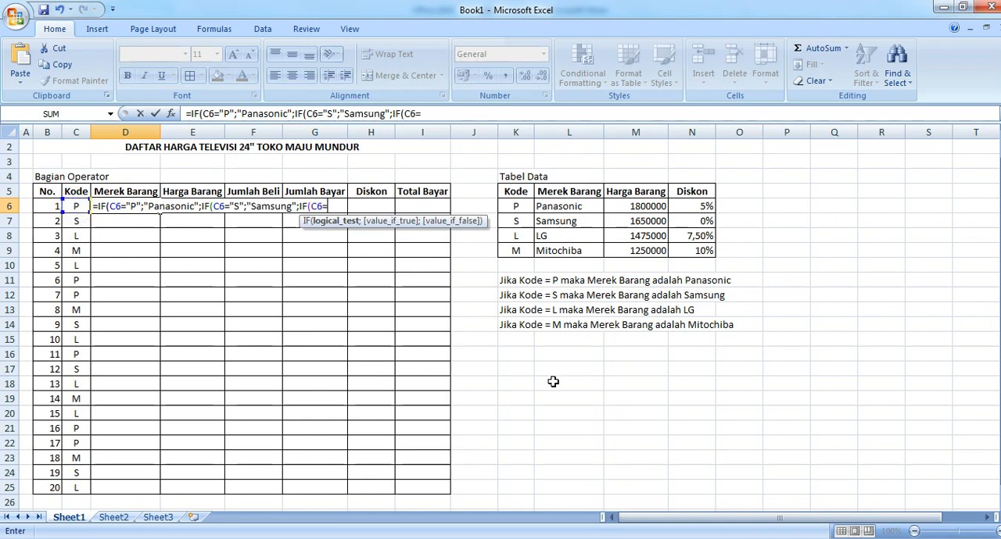
pyautogui.write('"L";')
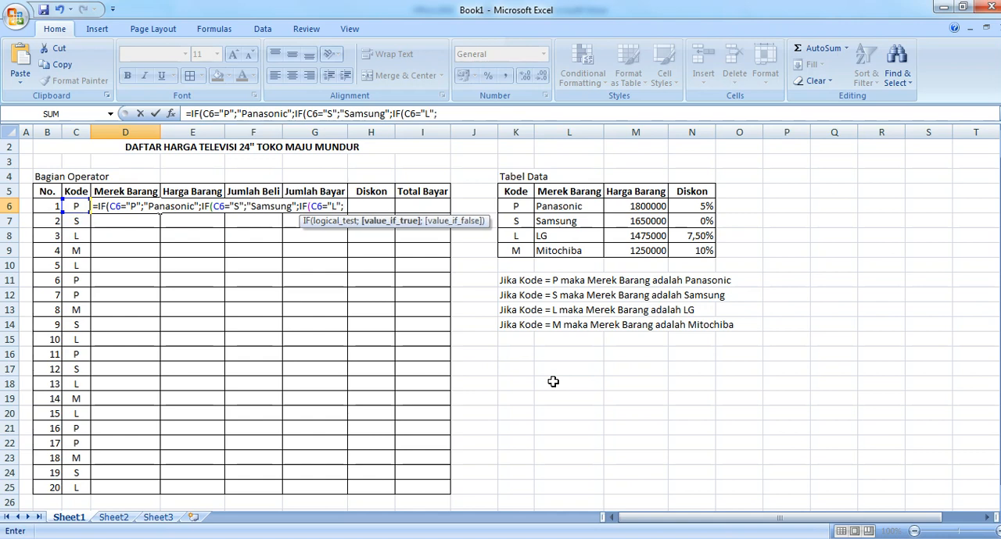
pyautogui.write('"LG";')
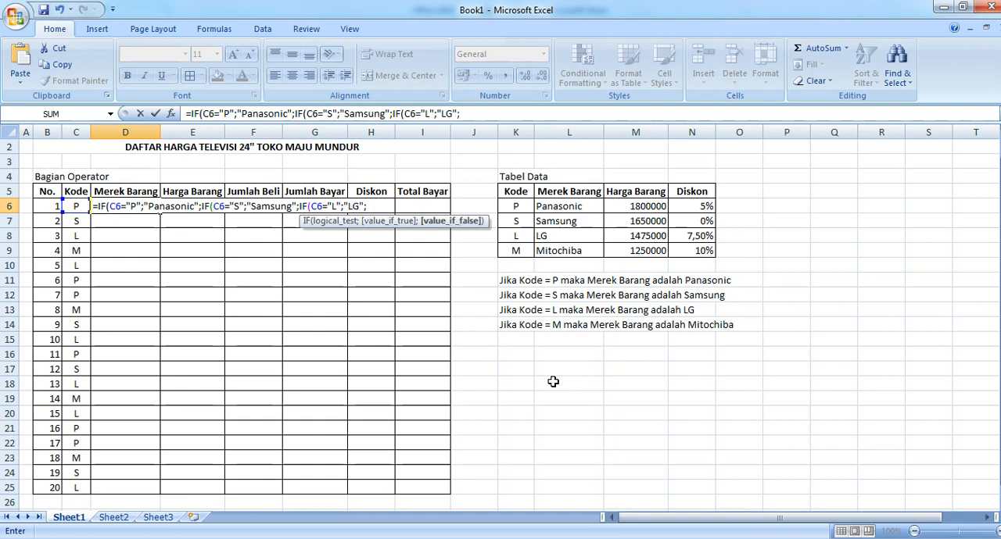
pyautogui.write('IF')
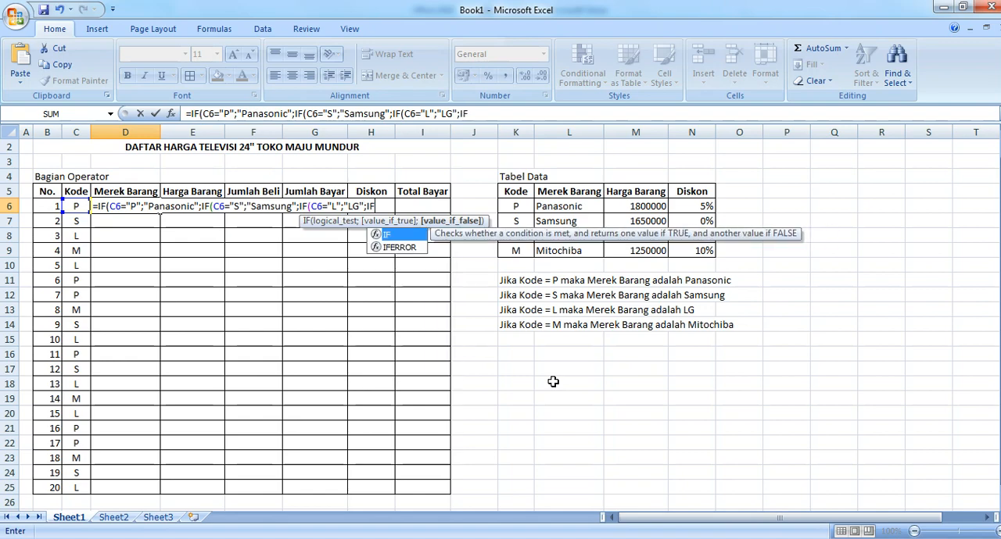
pyautogui.write('(')
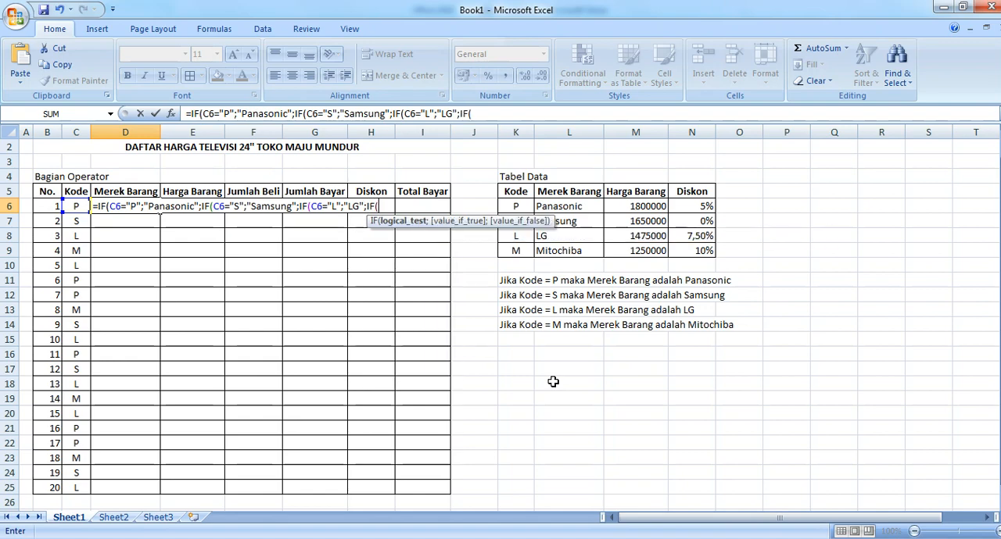
# Step: Nest a fourth IF in the D6 formula that tests C6="M" and returns "Mitochiba"
pyautogui.click(75, 207)
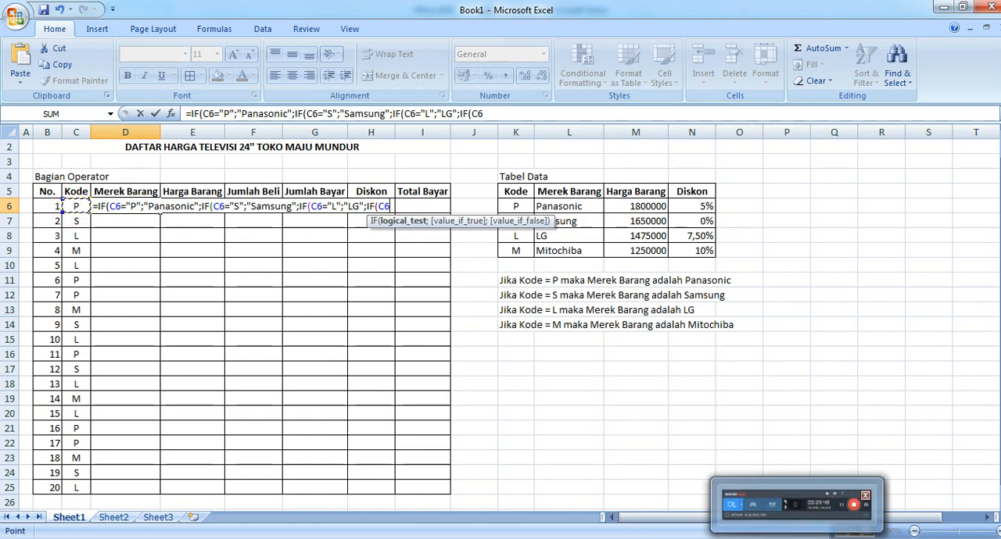
pyautogui.write('=')
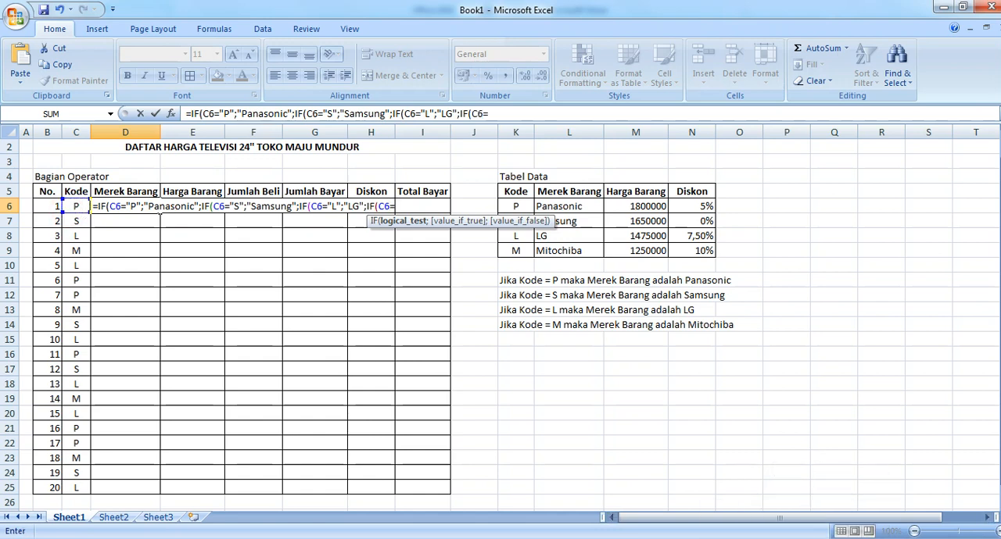
pyautogui.write('"M";')
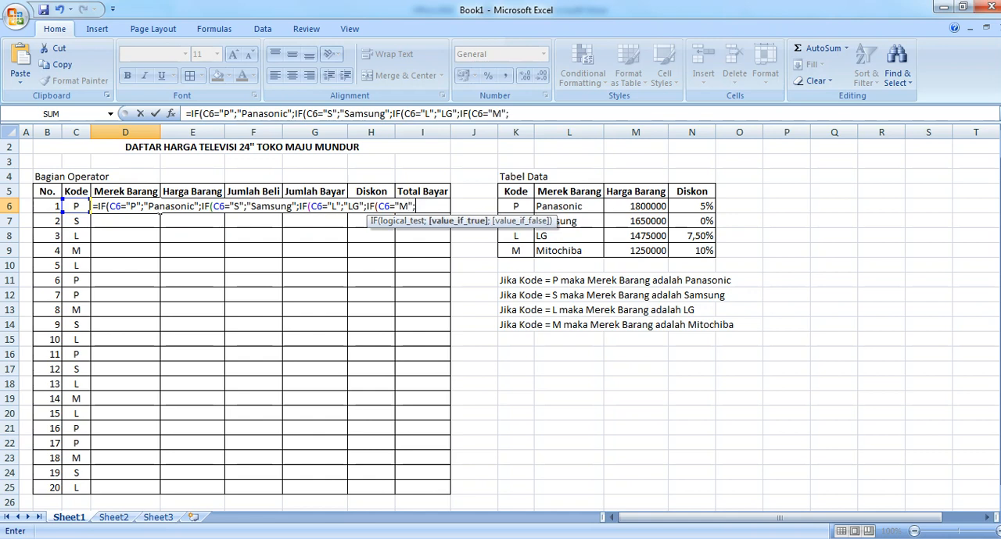
pyautogui.write('"Mitochiba"')
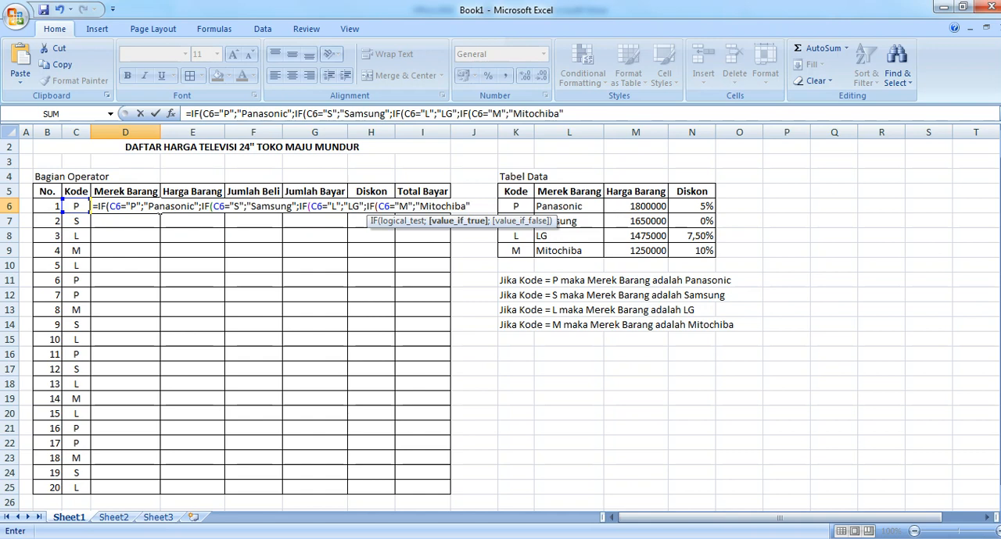
# Step: Close the nested IF formula in D6 with four closing parentheses and enter it
pyautogui.write('))')
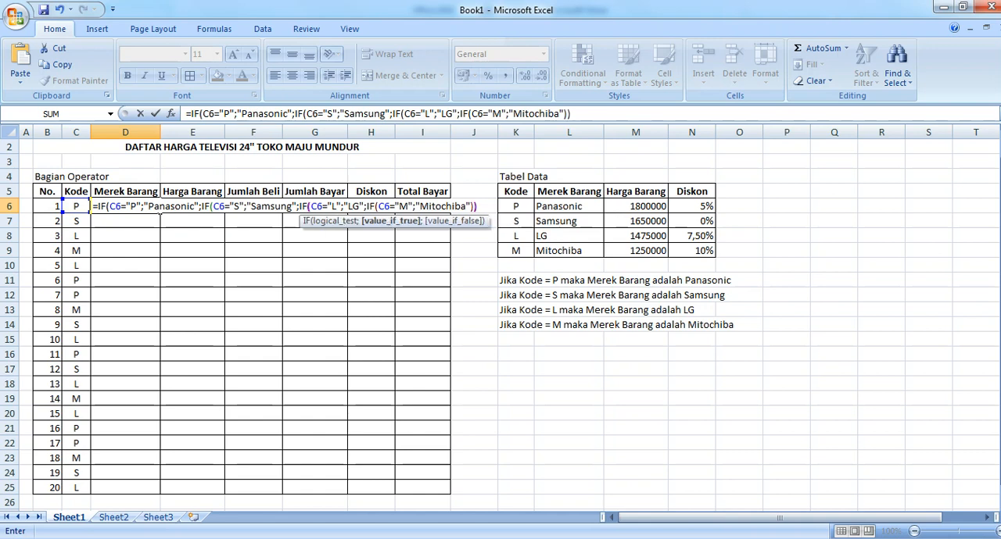
pyautogui.write('))')
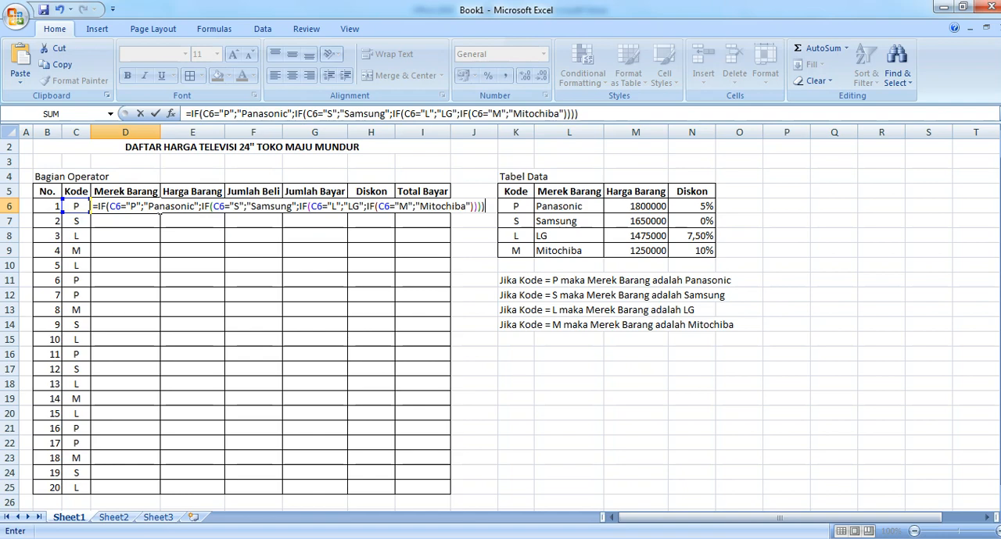
pyautogui.press('Return')
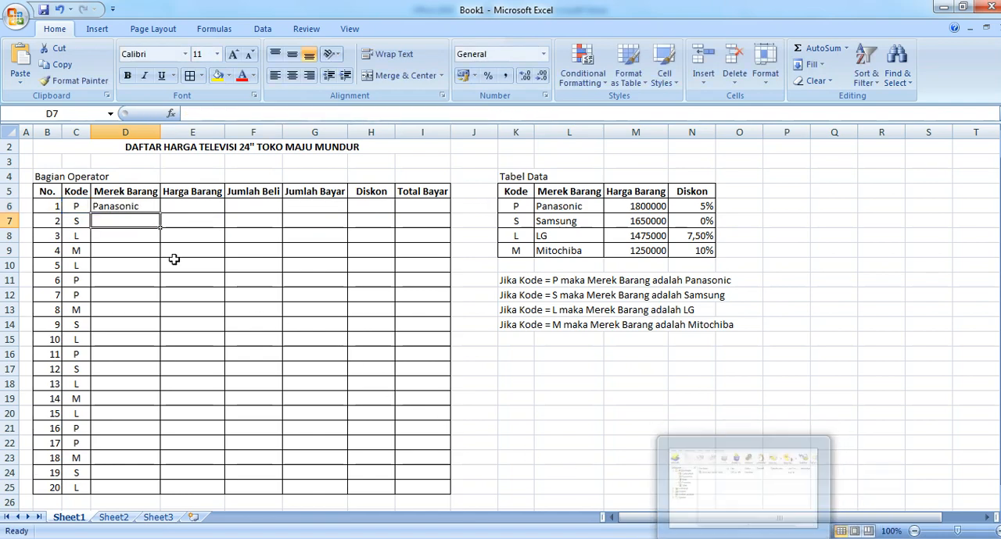
# Step: Fill the D6 formula down the Merek Barang column to D25 and check the copied formulas in D16 and D9
pyautogui.click(142, 207)
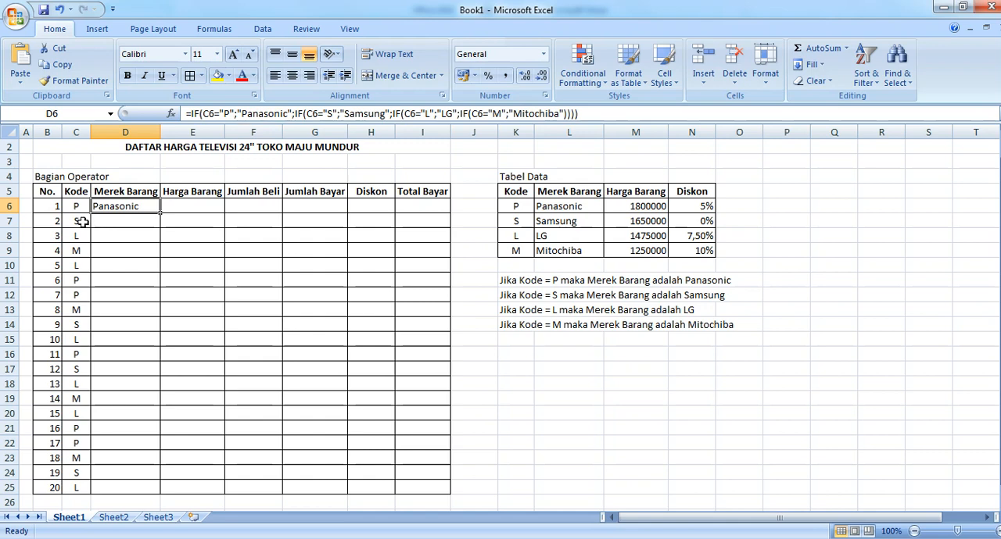
pyautogui.click(127, 220)
pyautogui.click(125, 208)
pyautogui.doubleClick(160, 213)
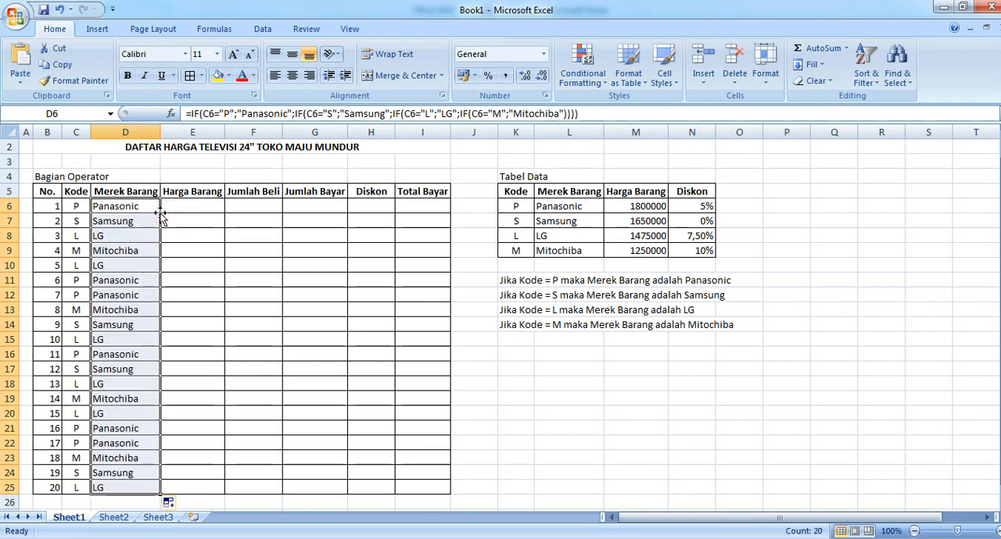
pyautogui.click(127, 354)
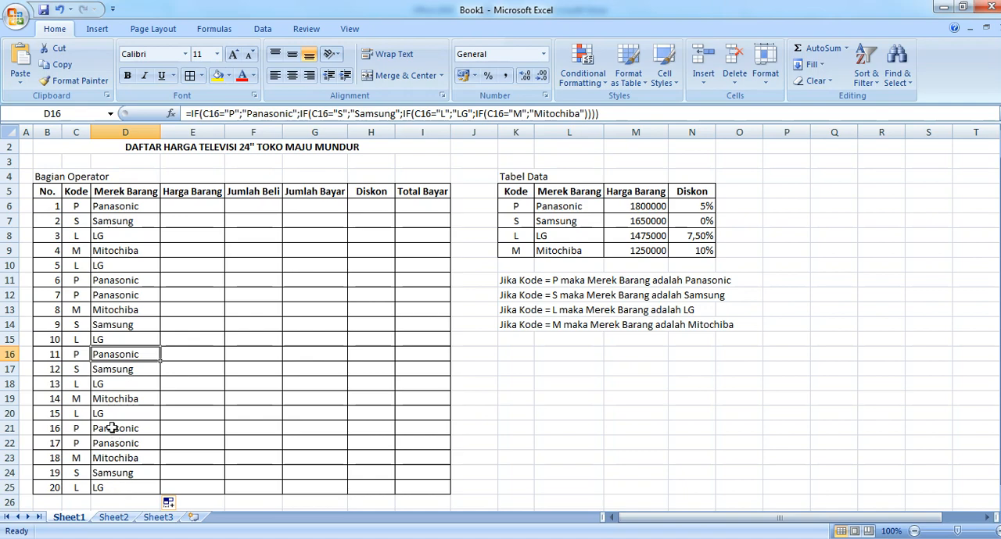
pyautogui.click(125, 252)
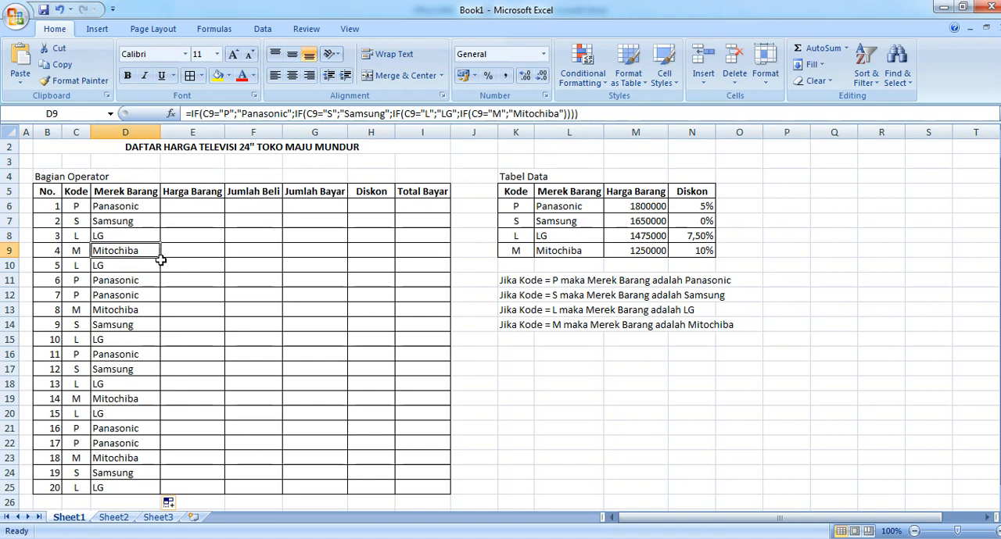
pyautogui.click(129, 206)
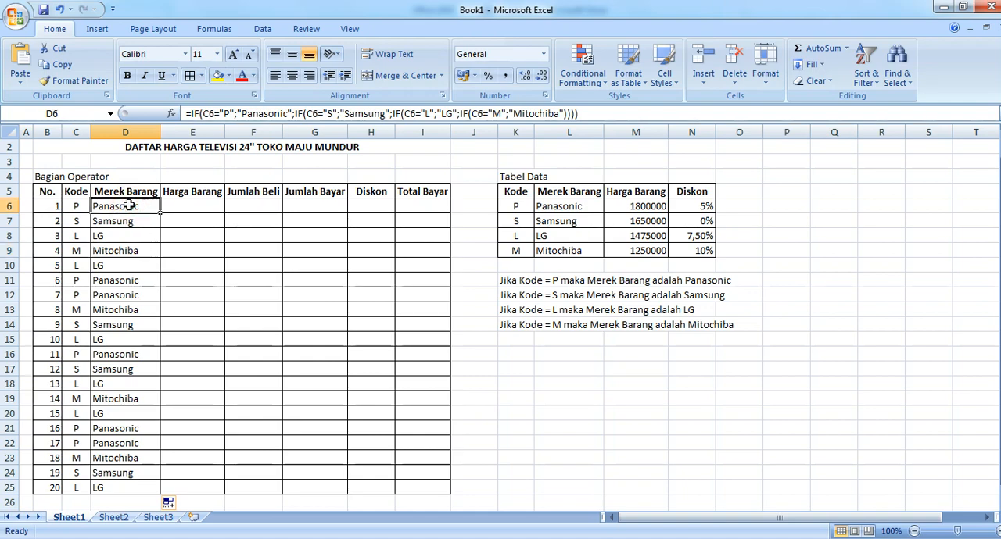
# Step: Begin an IF formula in E6 under Harga Barang with the logical test C6="P", followed by a semicolon separator
pyautogui.click(182, 209)
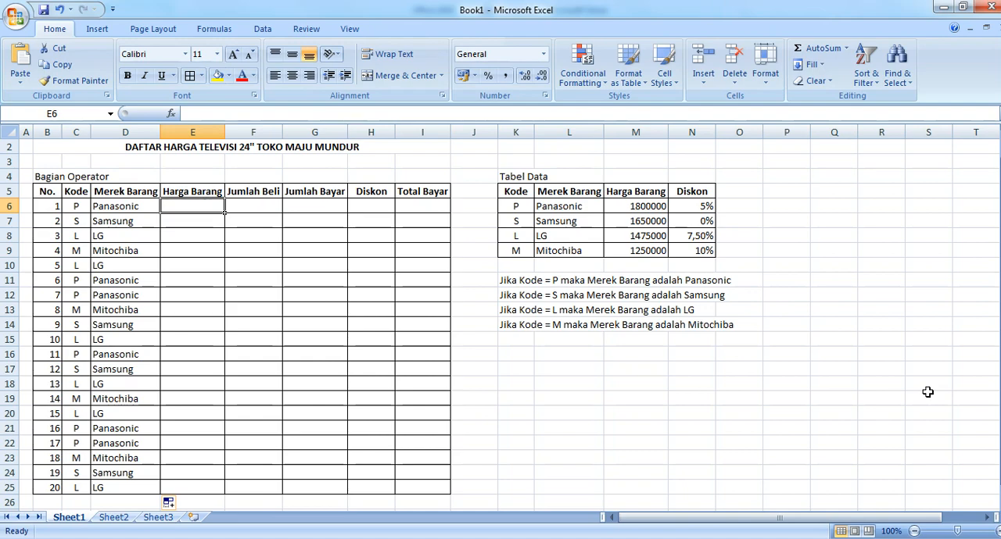
pyautogui.write('=')
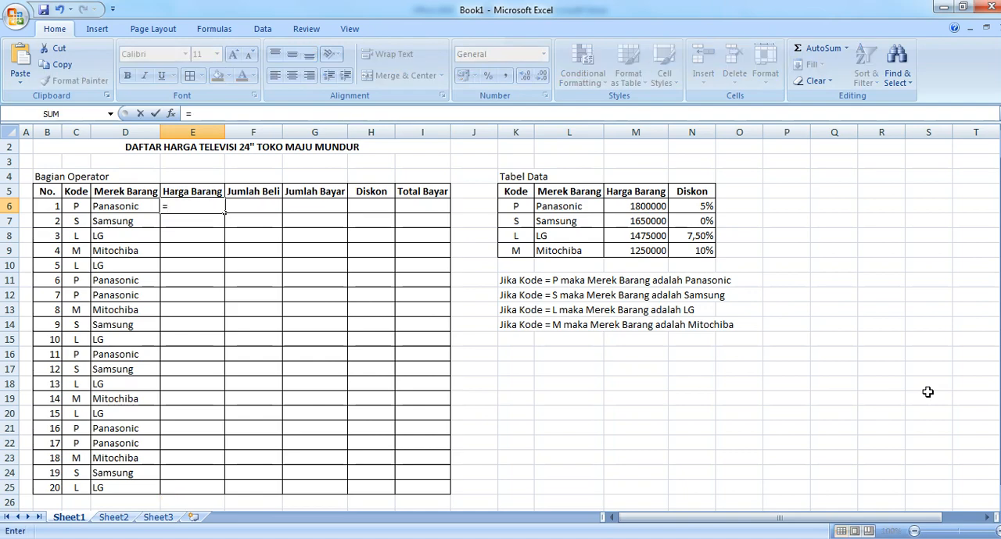
pyautogui.write('i')
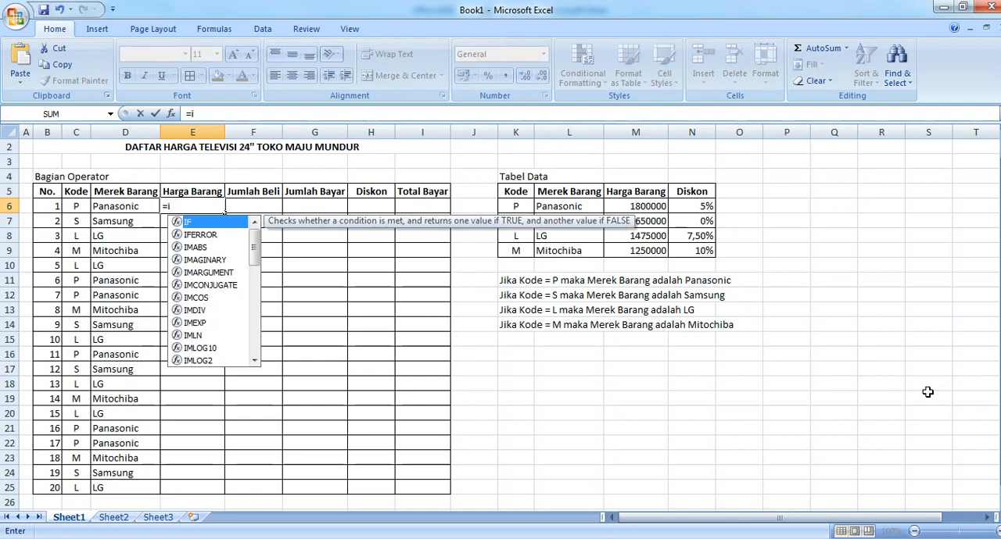
pyautogui.press('BackSpace')
pyautogui.write('IF')
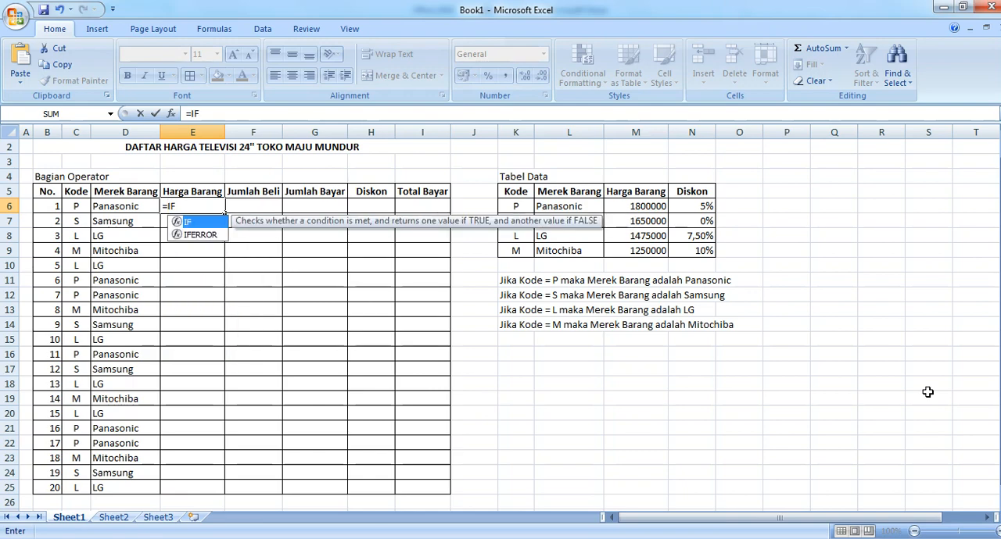
pyautogui.write('(')
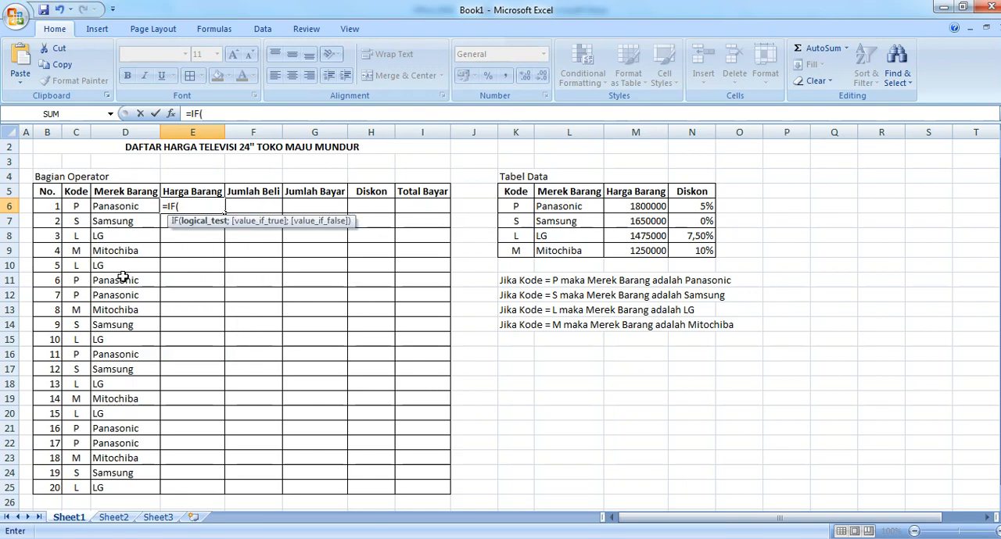
pyautogui.click(74, 208)
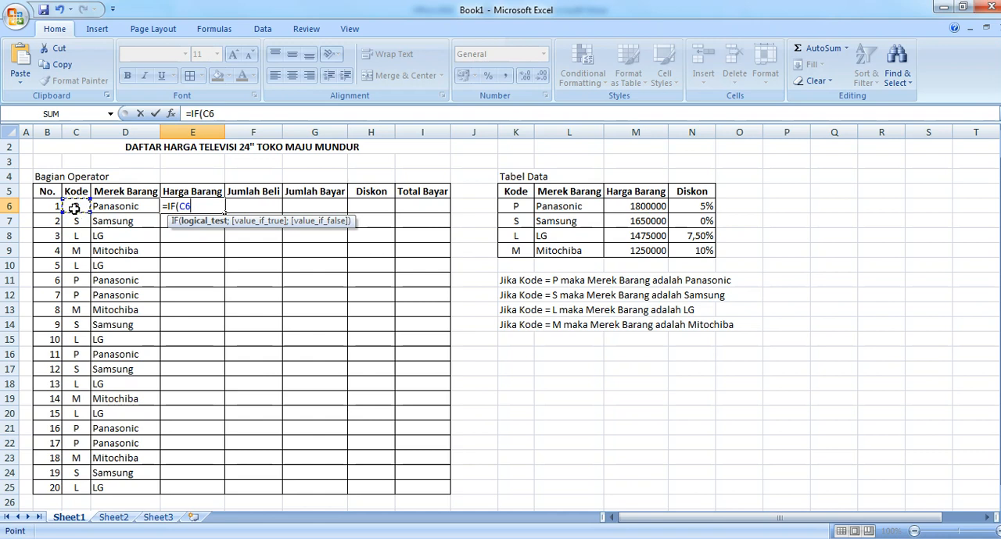
pyautogui.write('="P";')
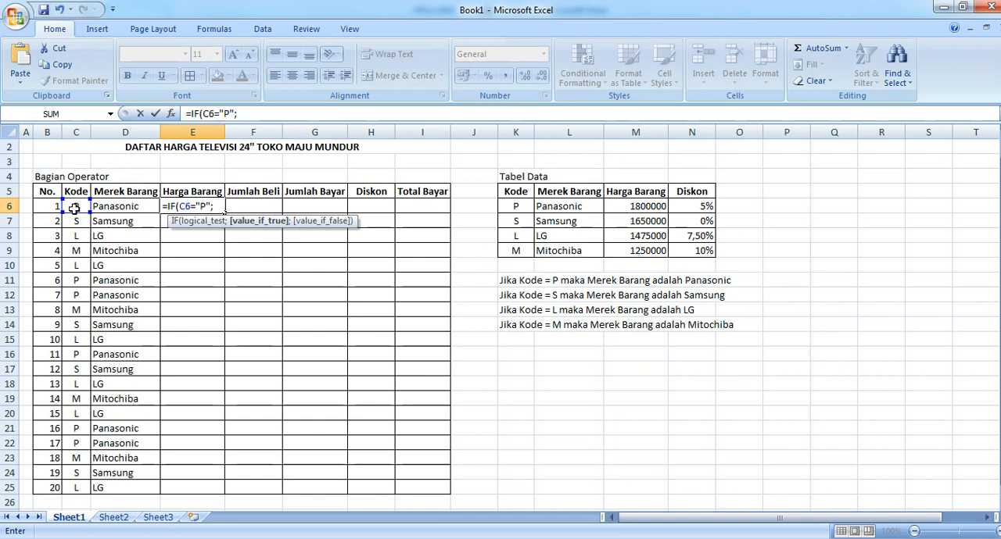
# Step: Return 1800000 for Kode "P" in the E6 formula and continue to the value_if_false argument with a semicolon
pyautogui.write('1800000')
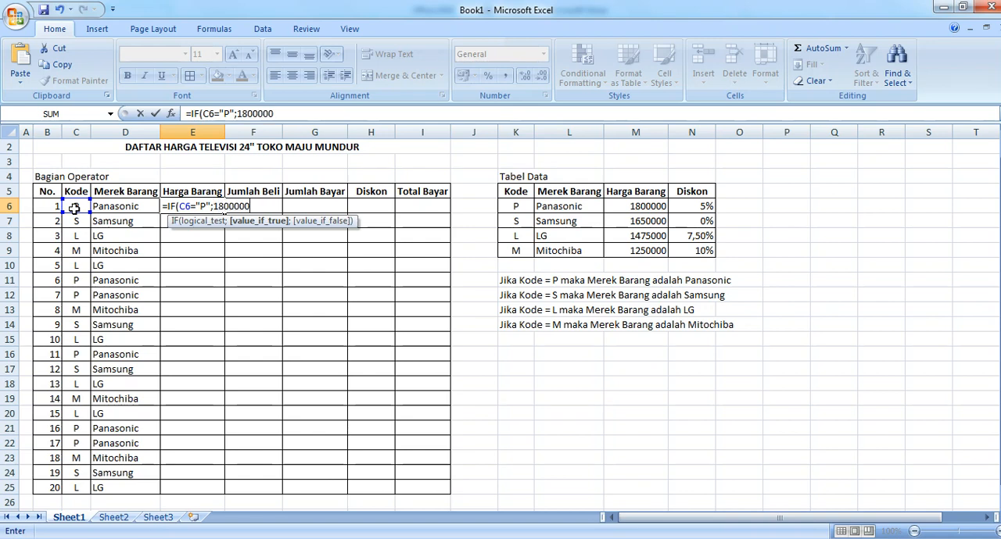
pyautogui.write(';')
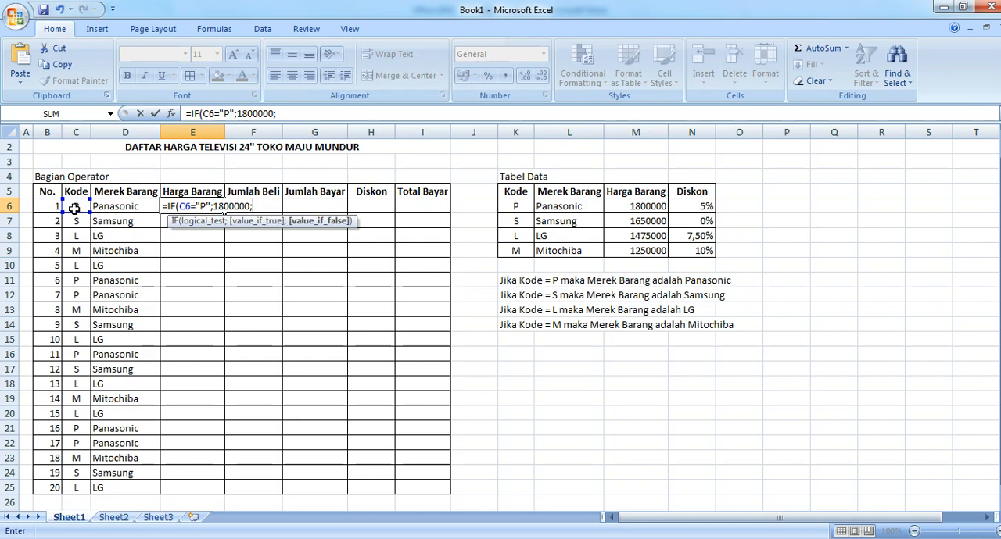
pyautogui.write('IF(')
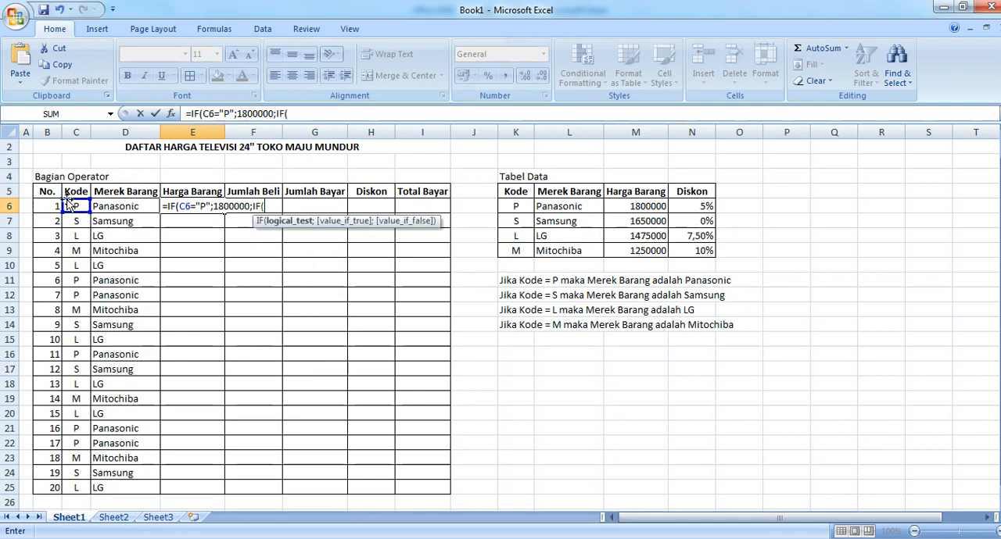
# Step: Nest a second IF in the E6 formula that tests C6="S" and returns 1650000, followed by a semicolon
pyautogui.click(77, 206)
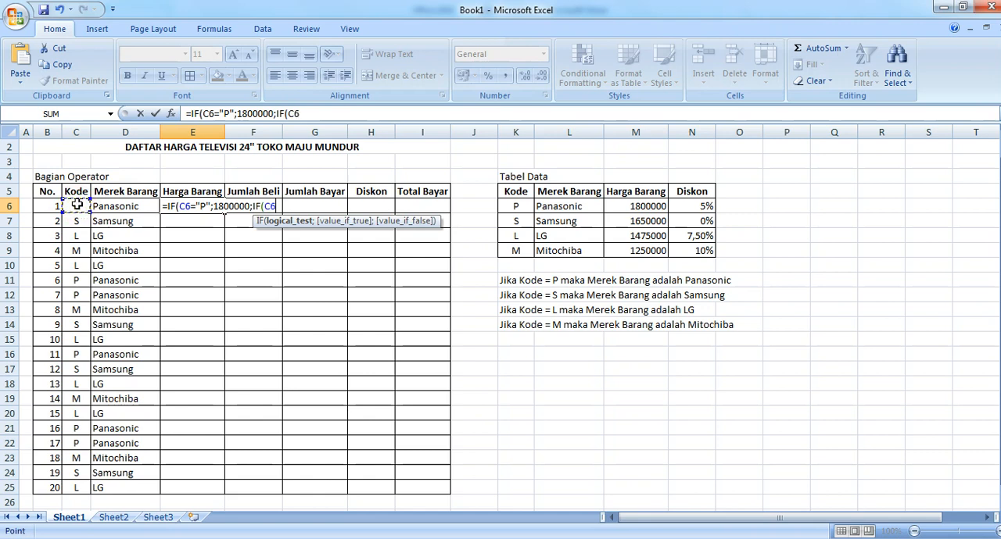
pyautogui.write('S')
pyautogui.press('BackSpace')
pyautogui.write('="S";')
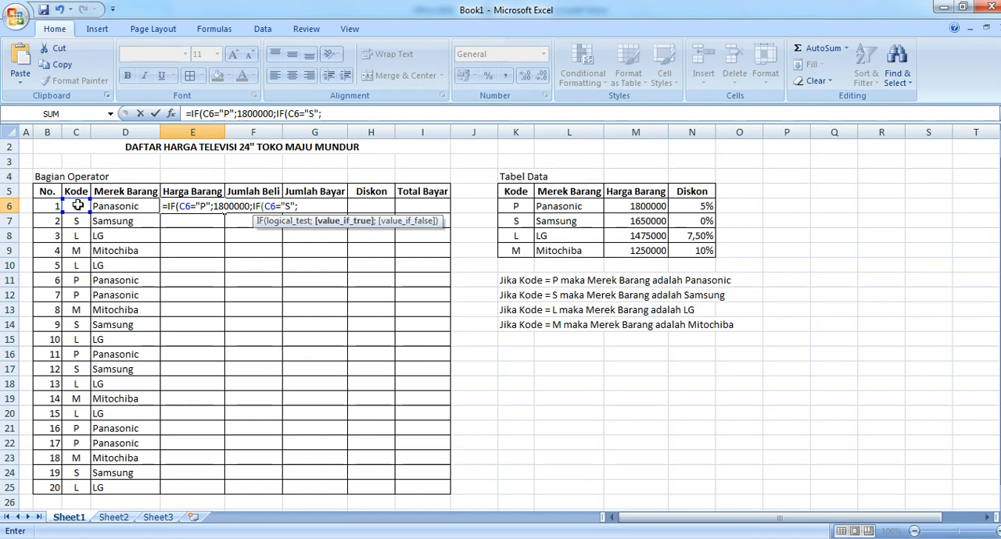
pyautogui.write('1650000')
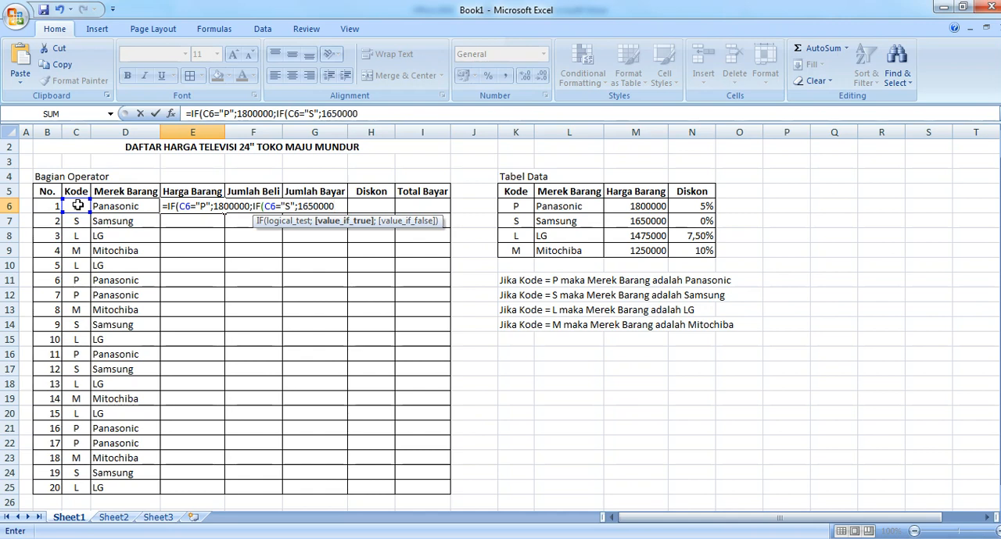
pyautogui.write(';')
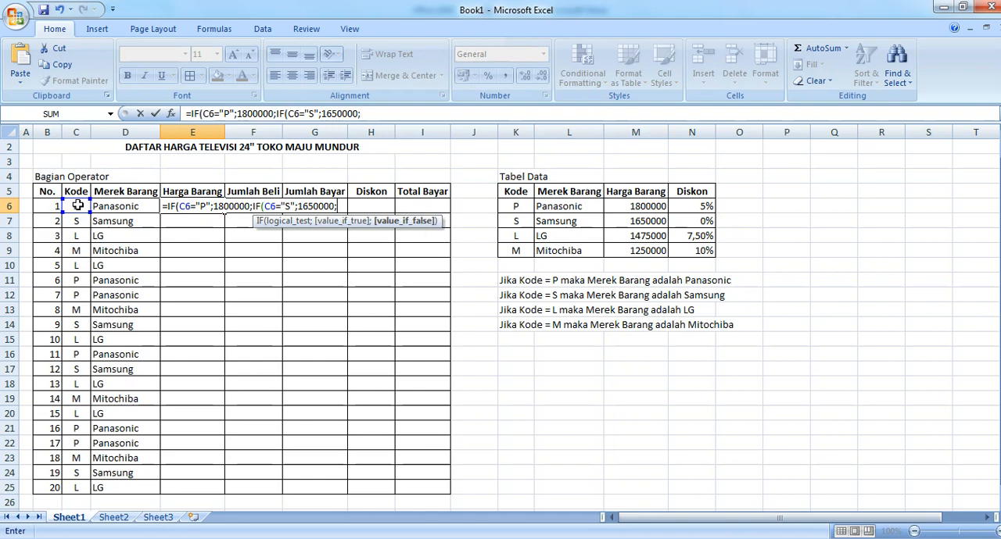
pyautogui.write('IF')
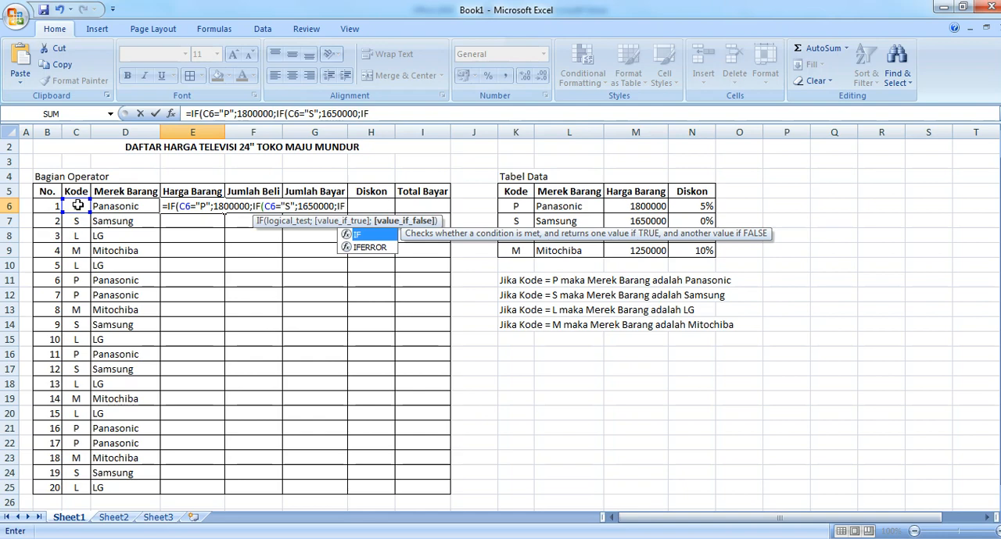
pyautogui.write('(')
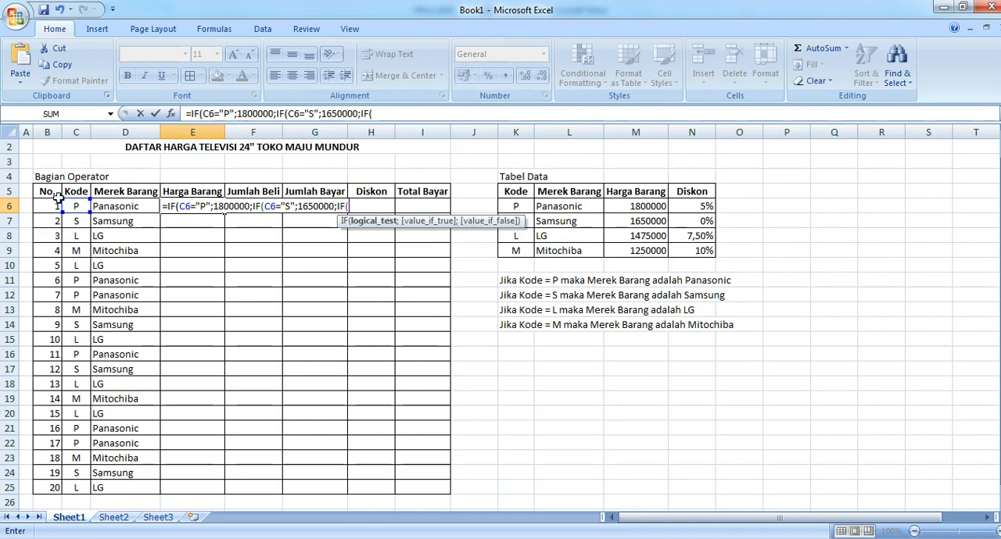
# Step: Nest a third IF in the E6 formula that tests C6="L" and returns 1475000, followed by a semicolon
pyautogui.click(73, 204)
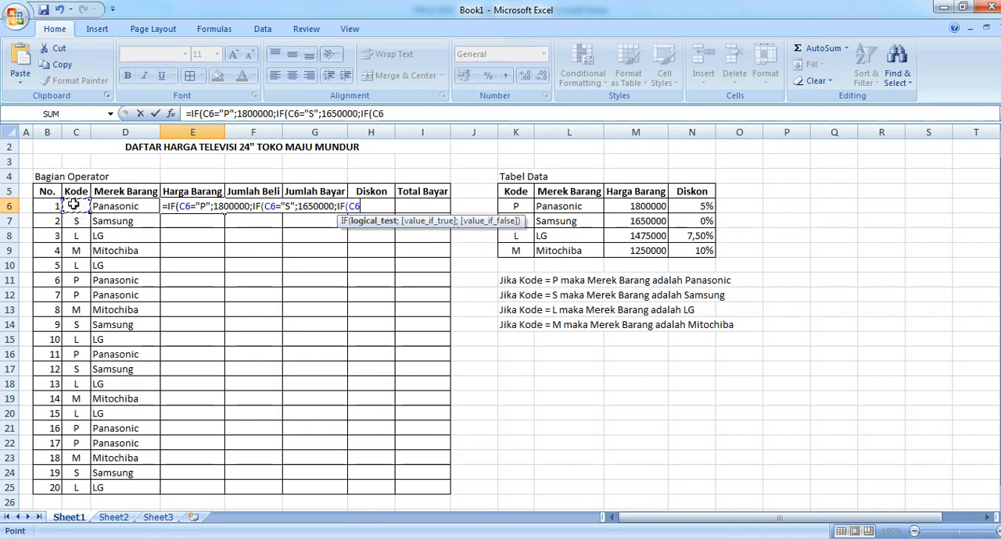
pyautogui.write('="L";')
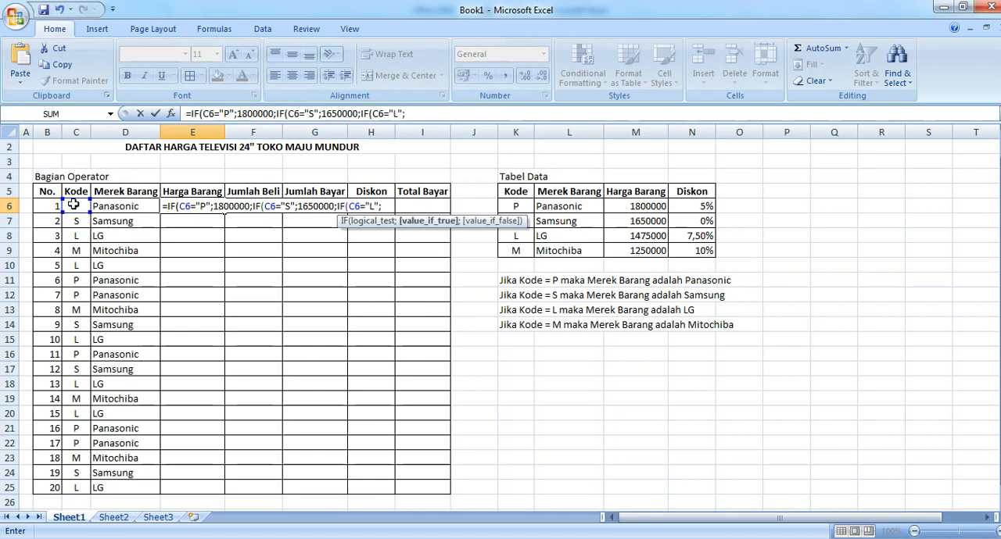
pyautogui.write('1475000;')
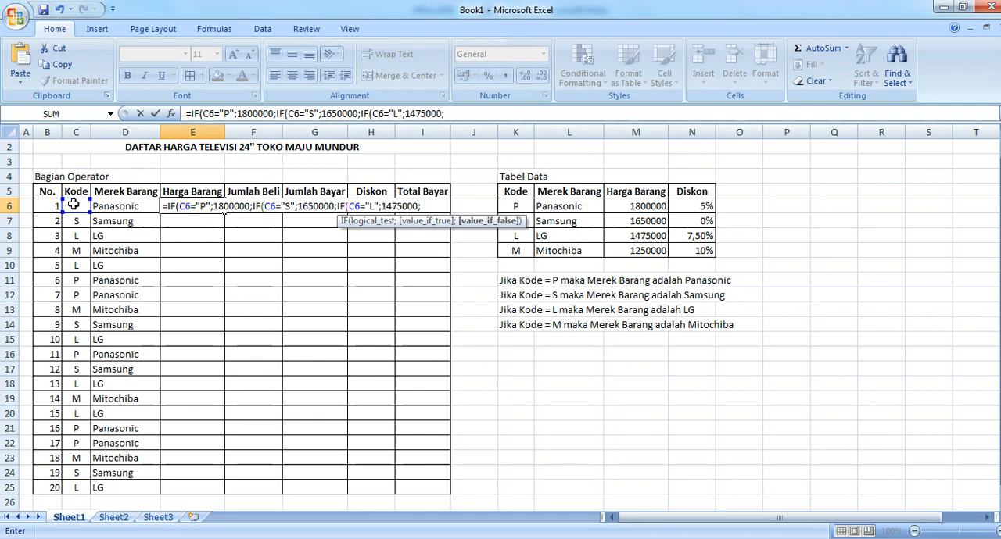
pyautogui.write('IF')
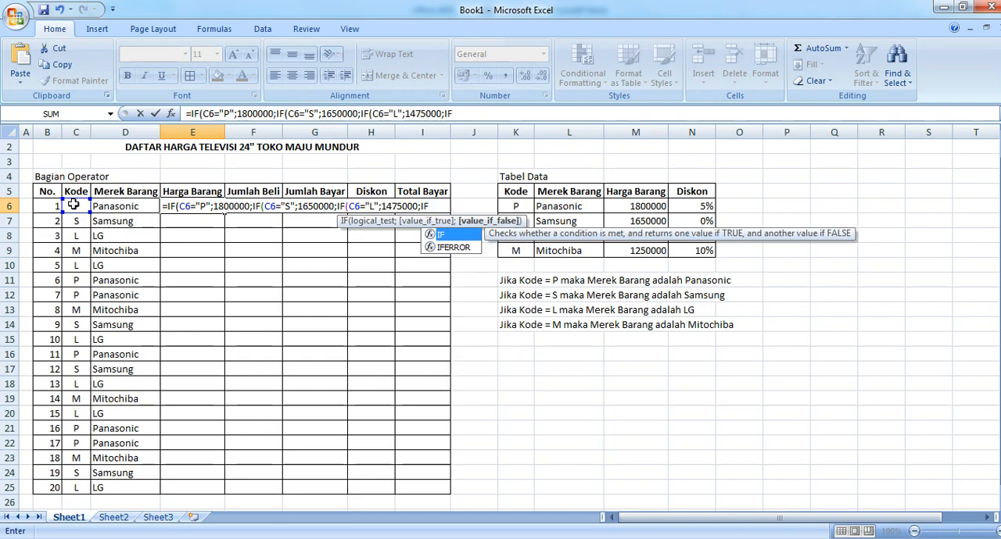
pyautogui.write('(')
# Step: Nest a fourth IF in the E6 formula that tests C6="M" and returns 1250000
pyautogui.click(73, 205)
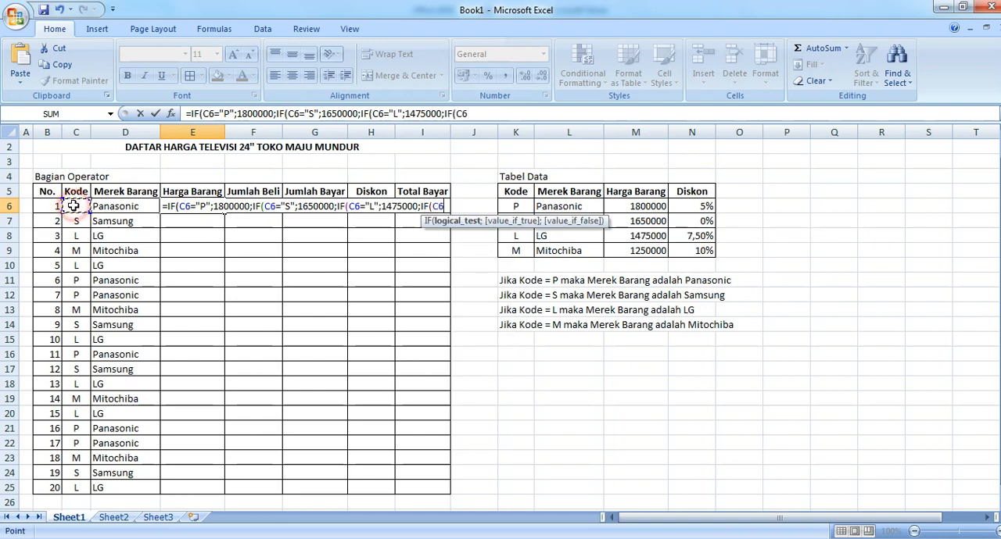
pyautogui.write('="')
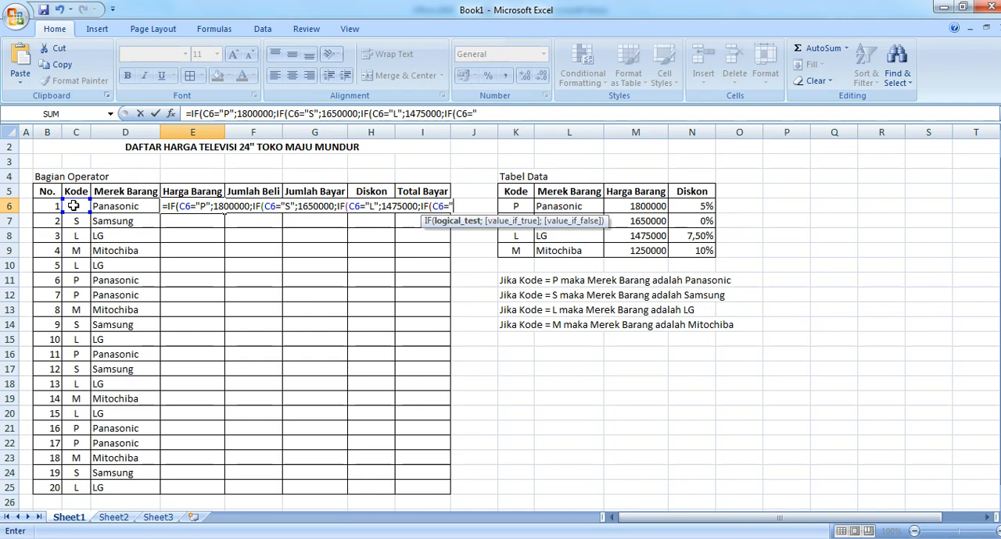
pyautogui.write('M";')
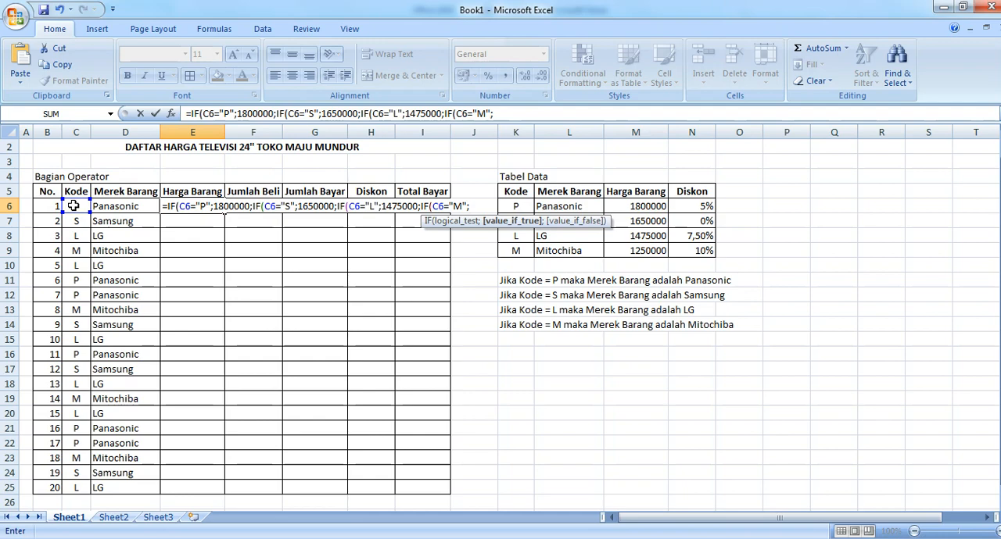
pyautogui.write('1250000)')
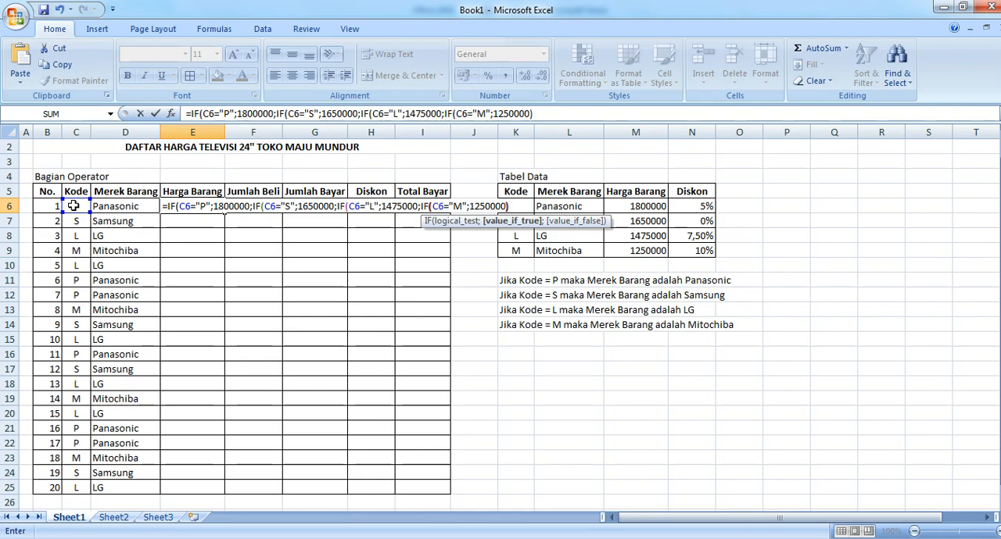
pyautogui.write('))')
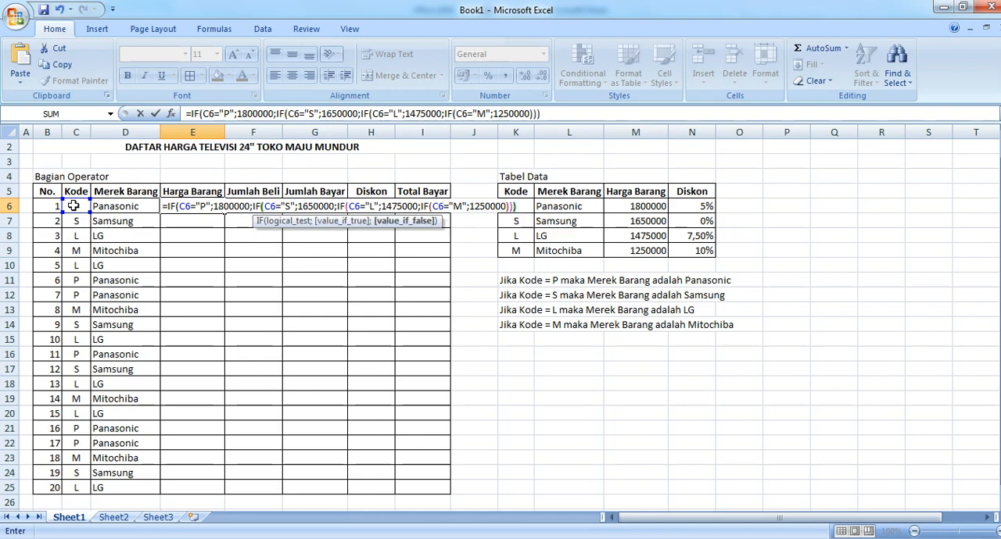
pyautogui.write(')')
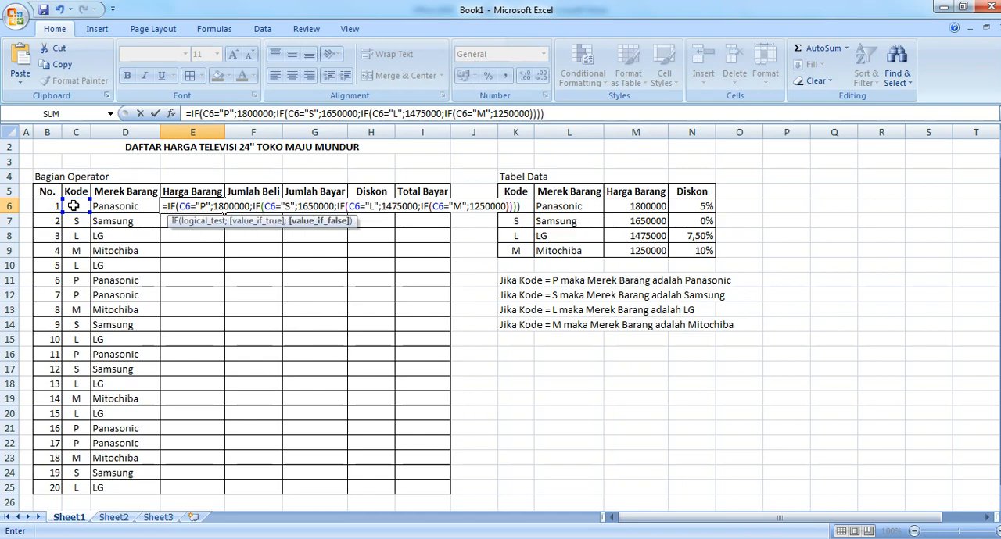
# Step: Close the nested IF formula in E6 with four closing parentheses and enter it
pyautogui.press('Return')
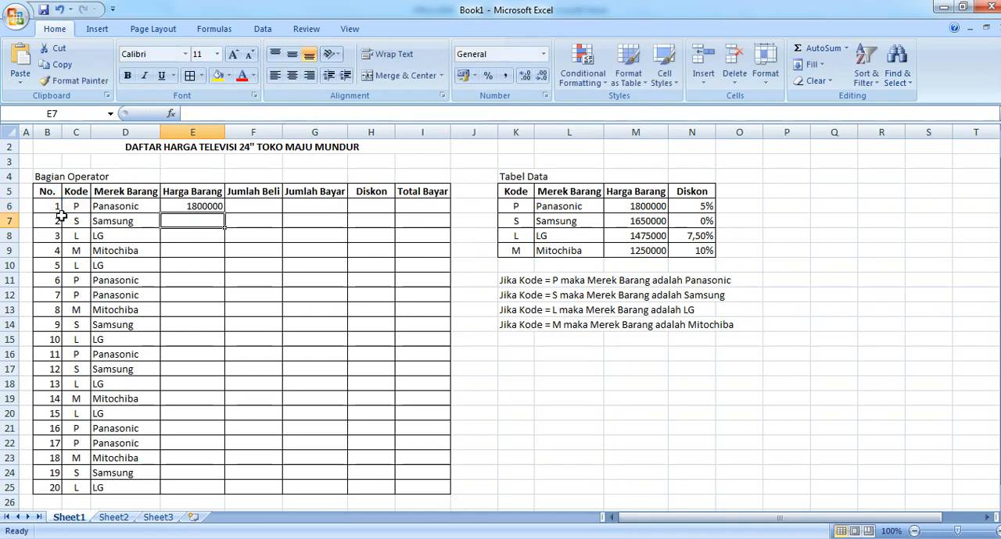
# Step: Fill the E6 formula down the Harga Barang column to E25 and check the copied formula in E14
pyautogui.click(188, 208)
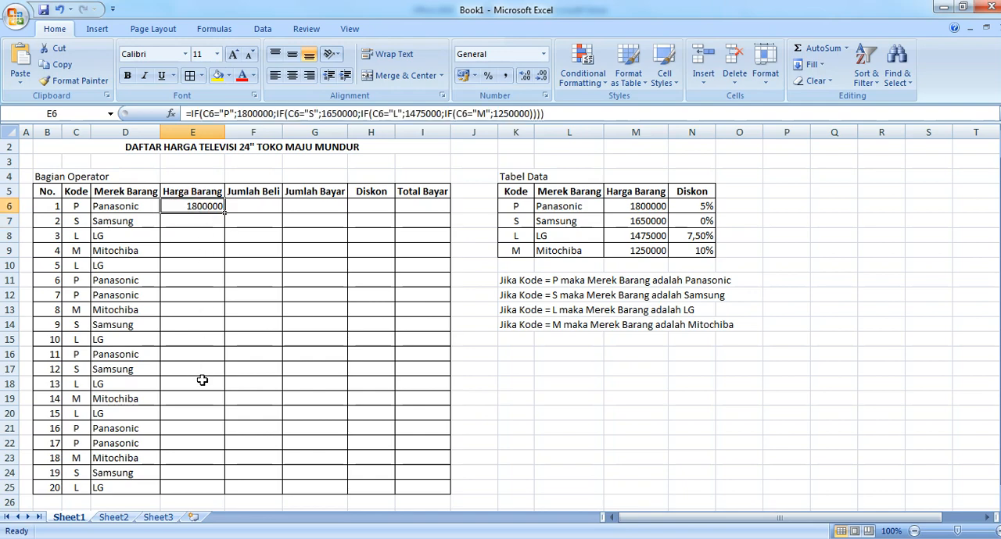
pyautogui.doubleClick(225, 213)
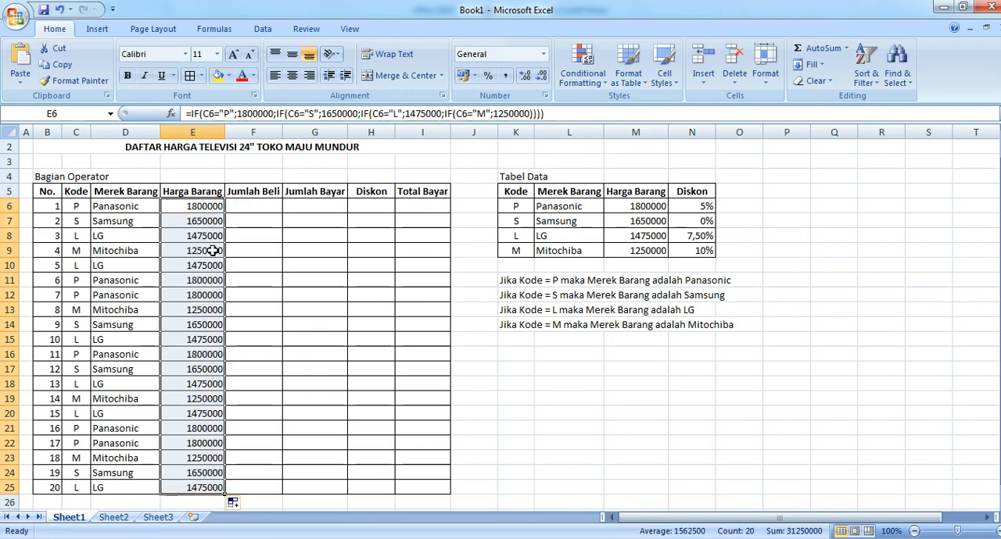
pyautogui.click(211, 327)
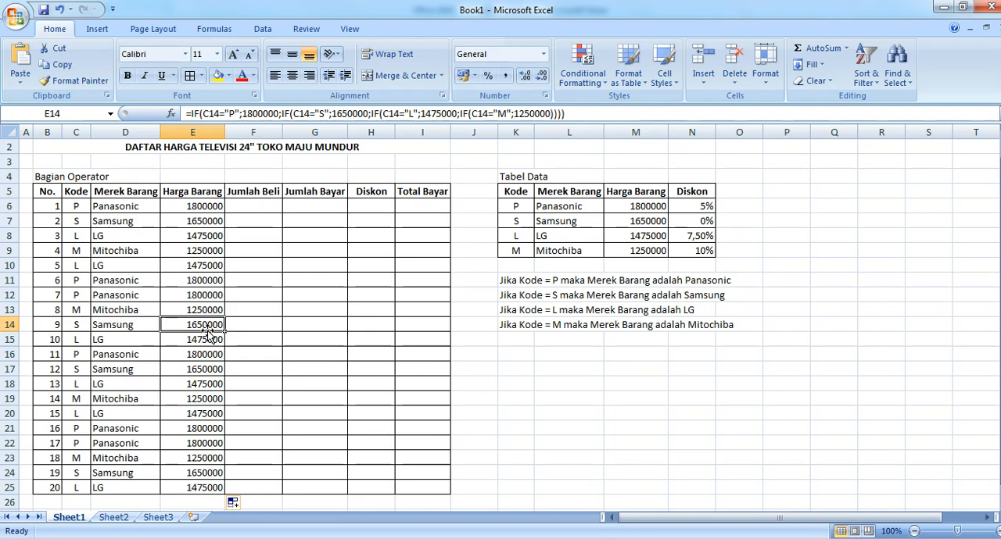
# Step: Enter the Jumlah Beli quantities 5, 12, 8, 21 and 1617 in cells F6 to F10
pyautogui.click(254, 209)
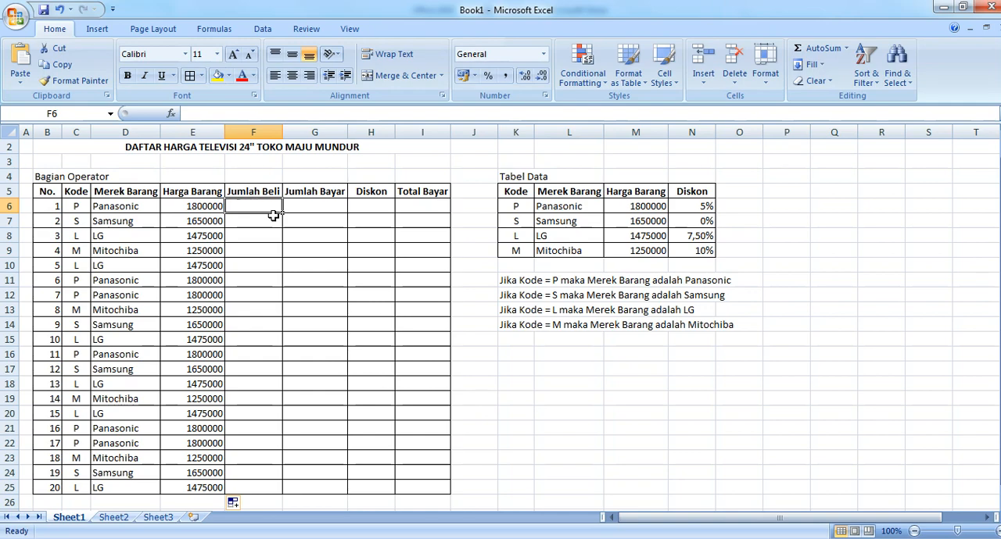
pyautogui.write('5')
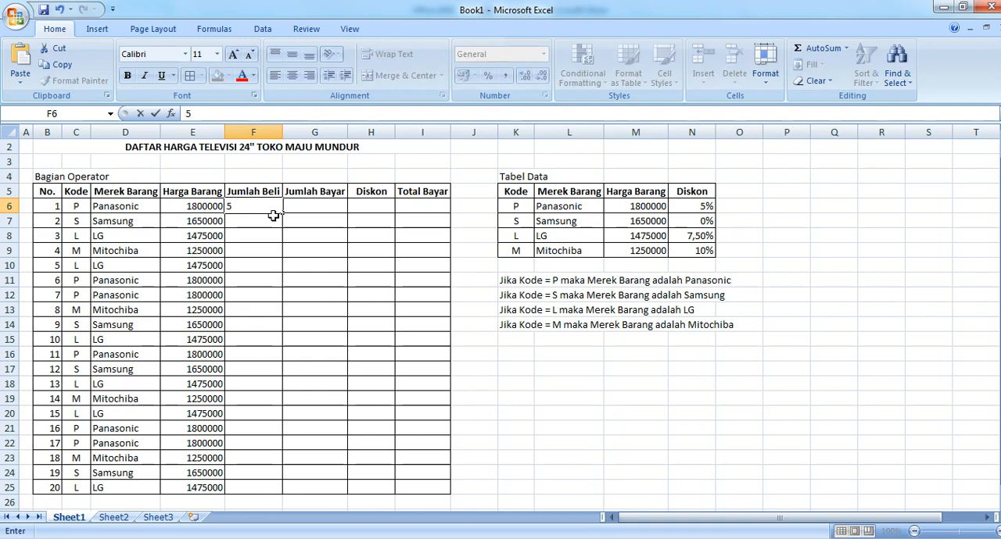
pyautogui.press('Return')
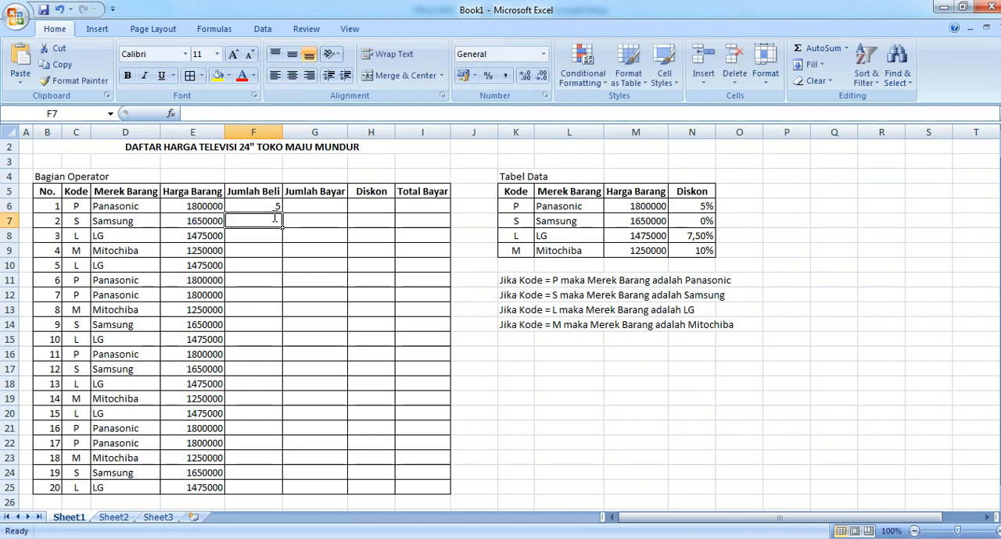
pyautogui.write('12')
pyautogui.press('Return')
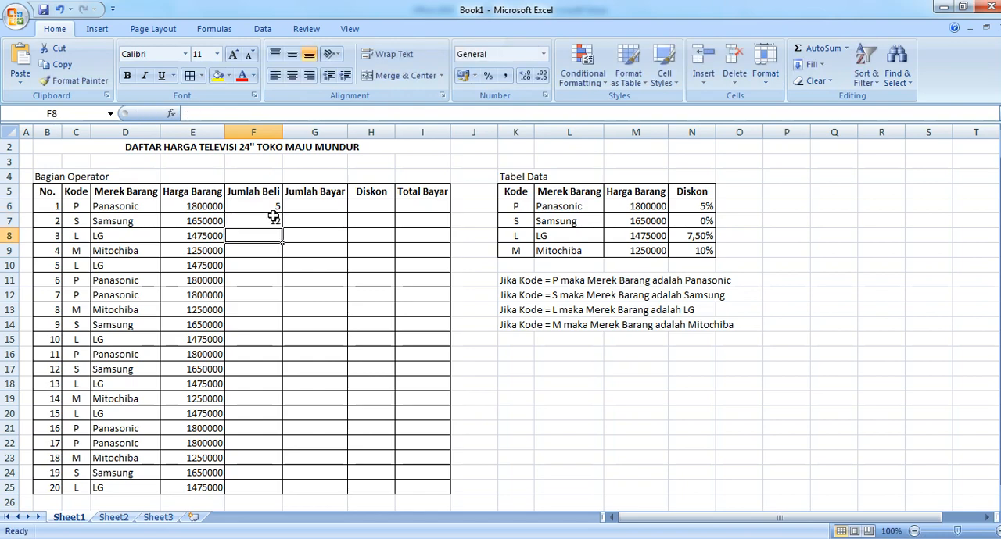
pyautogui.write('8')
pyautogui.press('Return')
pyautogui.write('21')
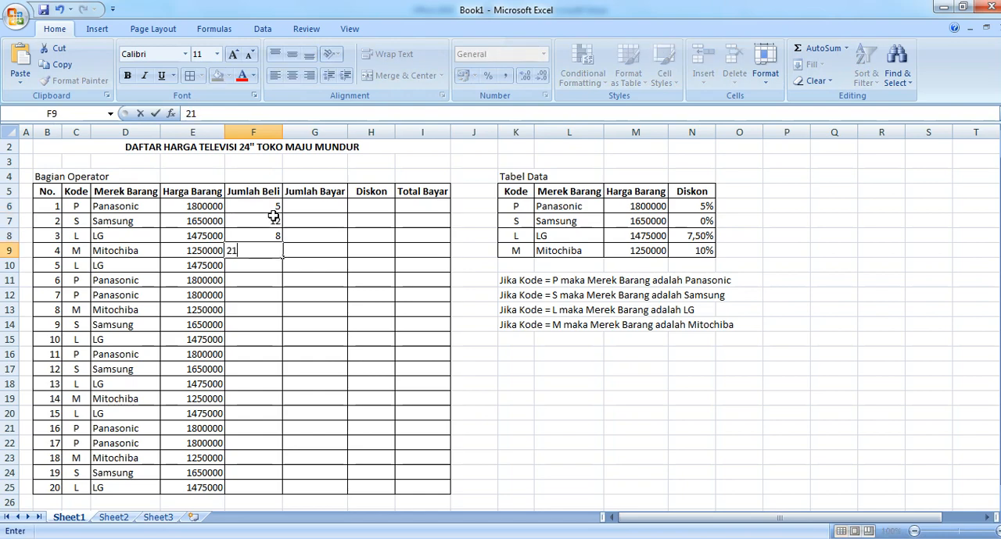
pyautogui.press('Return')
pyautogui.write('1')
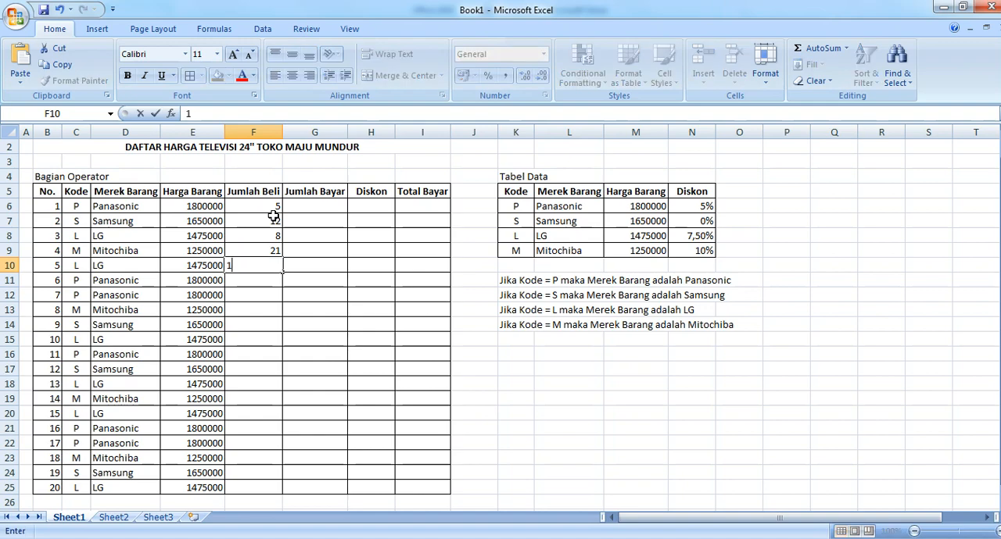
pyautogui.write('617')
pyautogui.press('Return')
# Step: Enter the quantities 11, 9, 15 and 7 in F11 to F14, and fill the F6:F14 series down to F25
pyautogui.write('11')
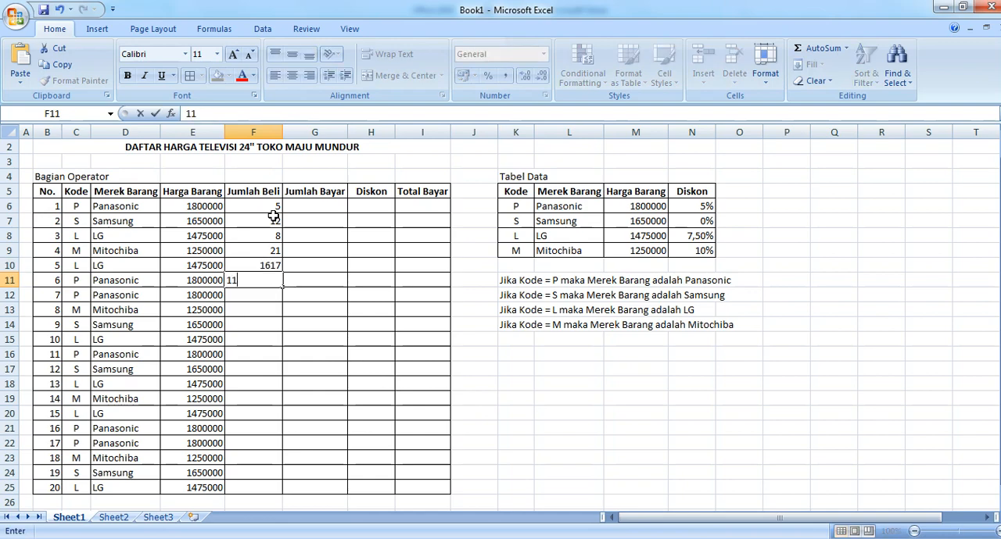
pyautogui.press('Return')
pyautogui.write('9')
pyautogui.press('Return')
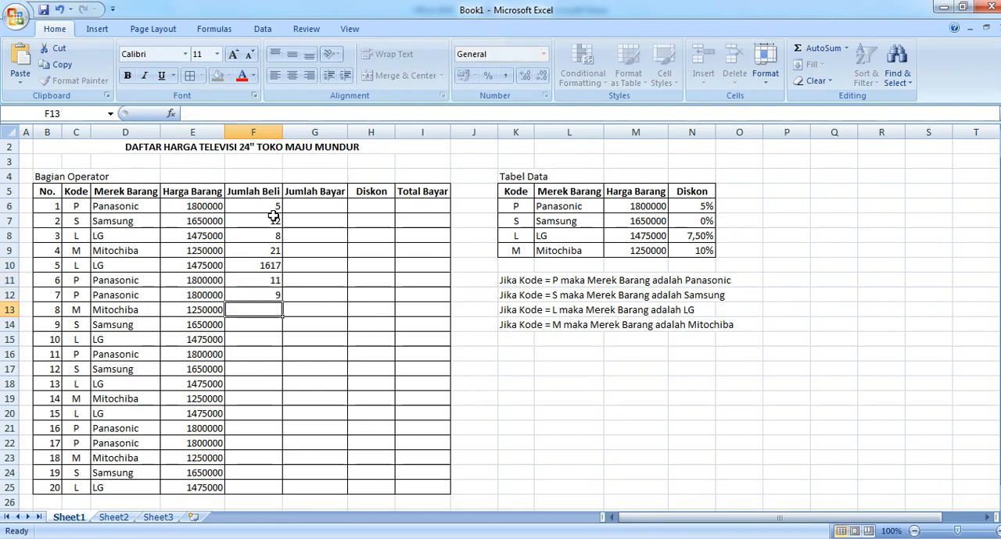
pyautogui.write('15')
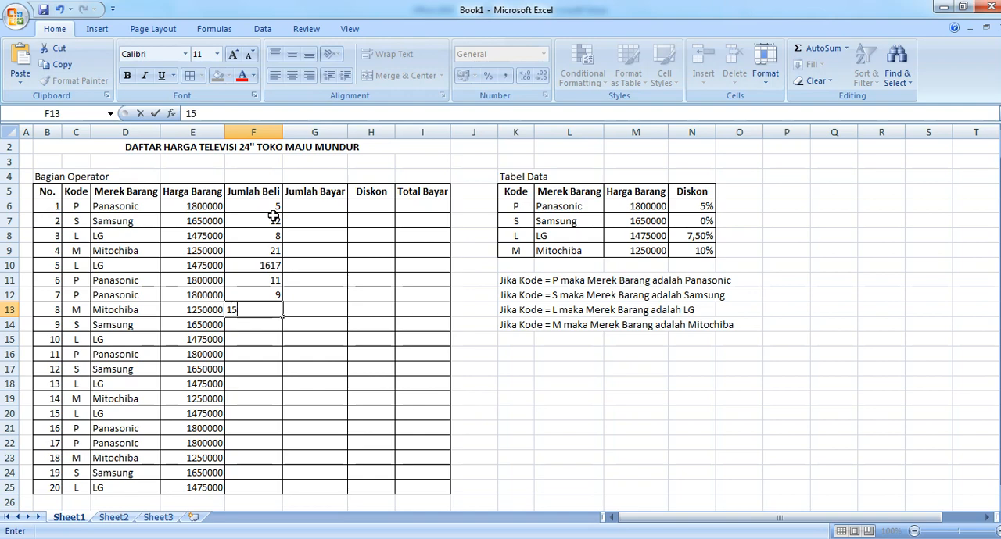
pyautogui.press('Return')
pyautogui.write('7')
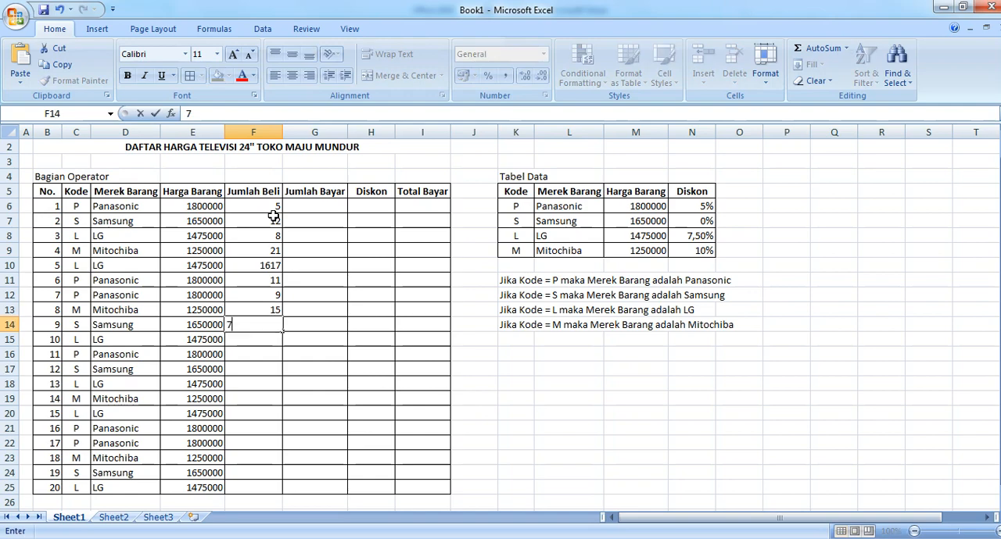
pyautogui.press('Return')
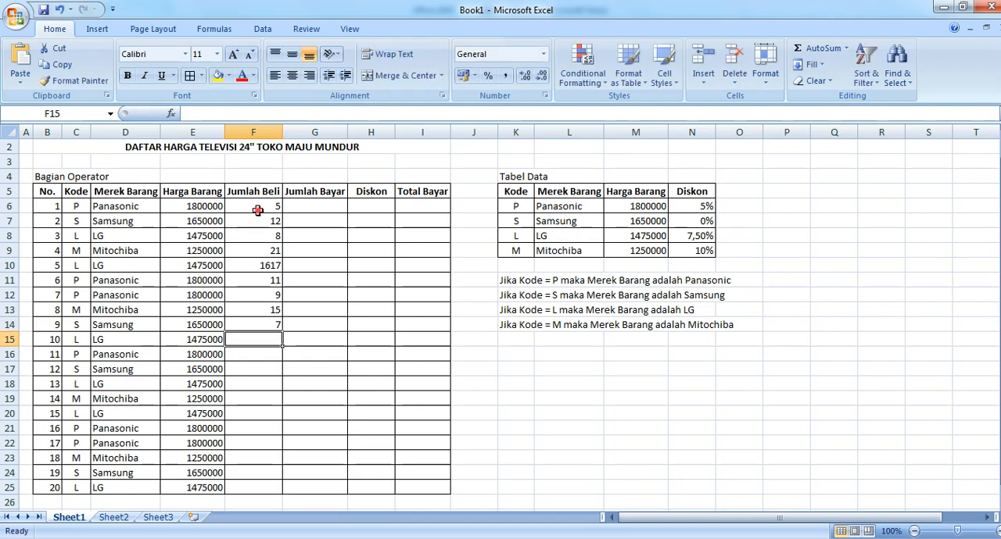
pyautogui.moveTo(257, 208); pyautogui.dragTo(282, 491)
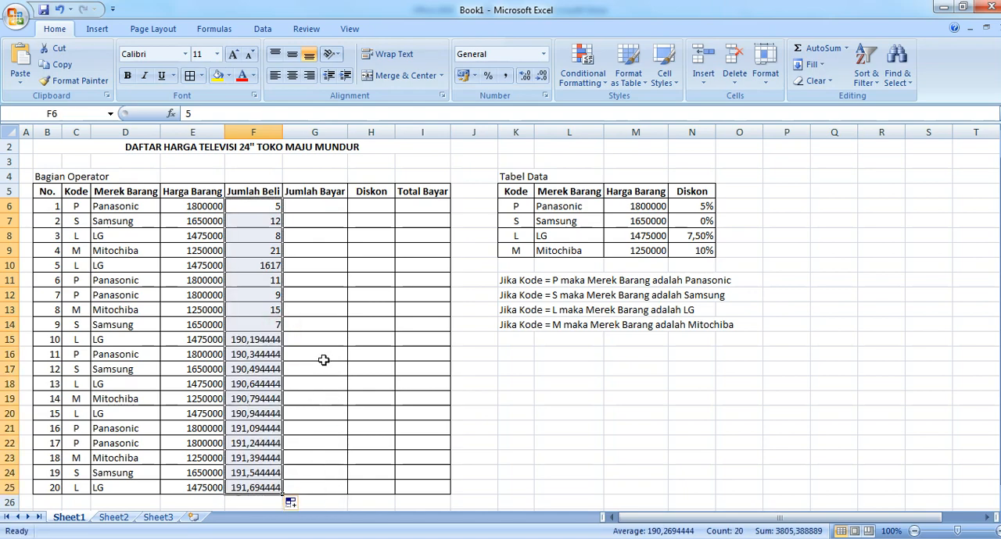
# Step: Undo the series fill in F15:F25 and refill the range with repeated copies of the F6:F14 quantities
pyautogui.click(272, 339)
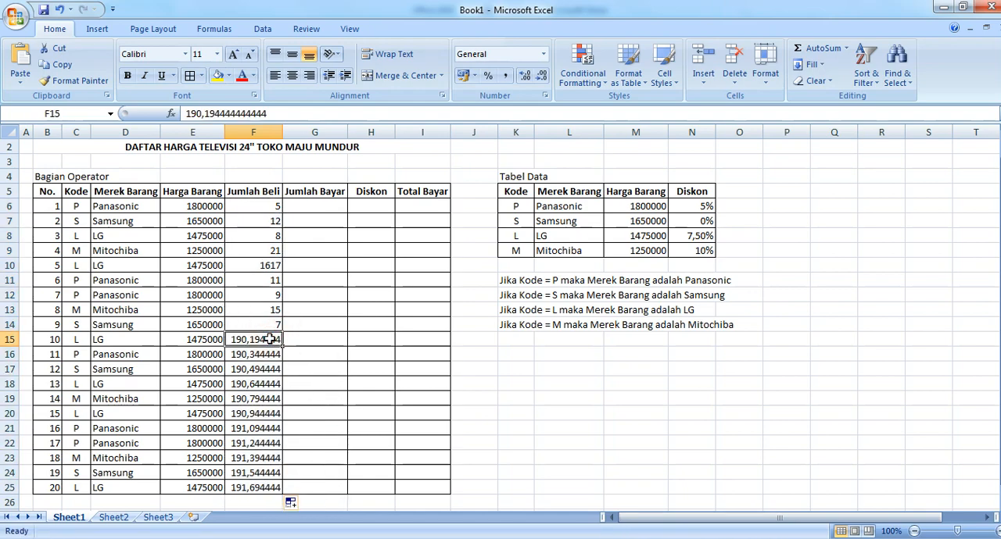
pyautogui.hotkey('ctrl', 'z')
pyautogui.moveTo(281, 331); pyautogui.dragTo(279, 489)
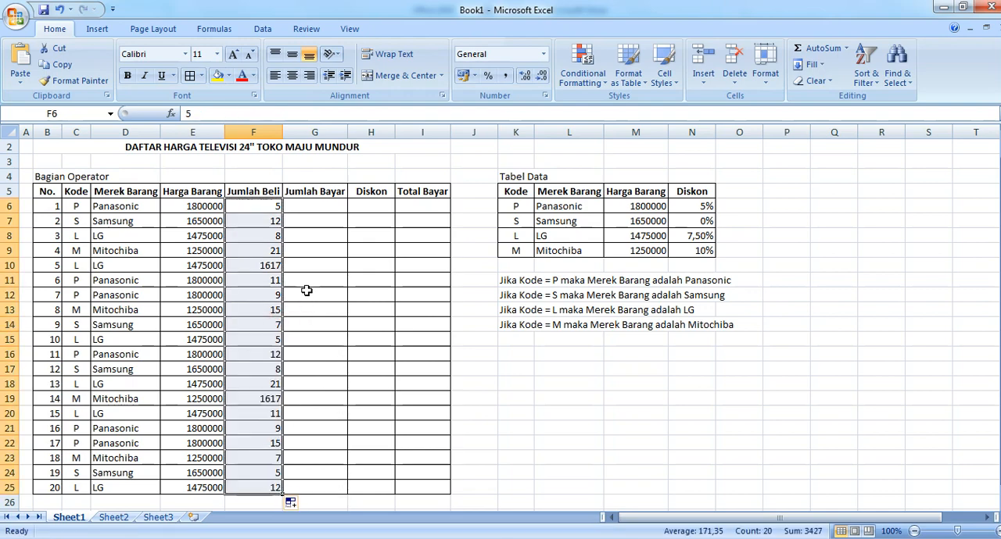
# Step: Correct the Jumlah Beli quantities in F10 and F19 to 16
pyautogui.click(268, 265)
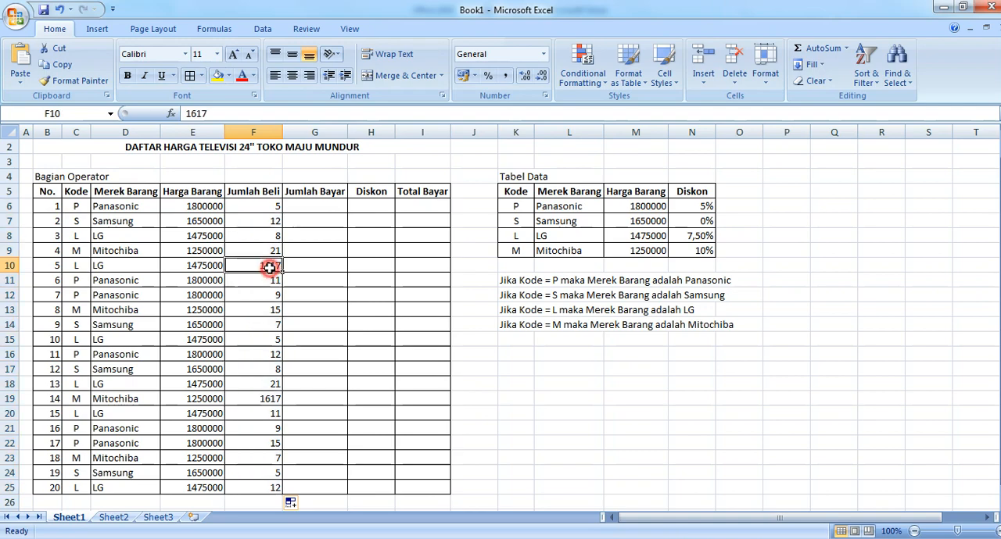
pyautogui.write('16')
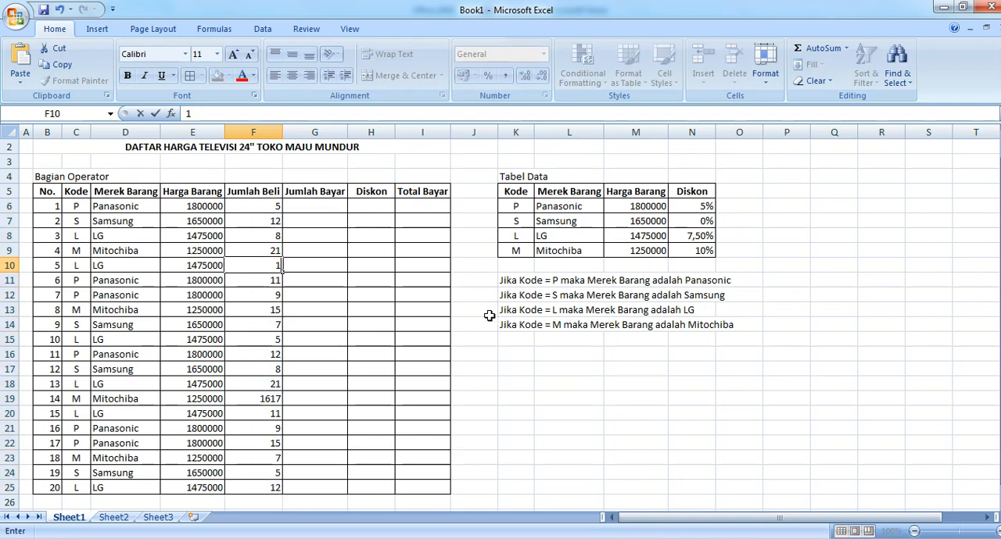
pyautogui.click(275, 400)
pyautogui.write('16')
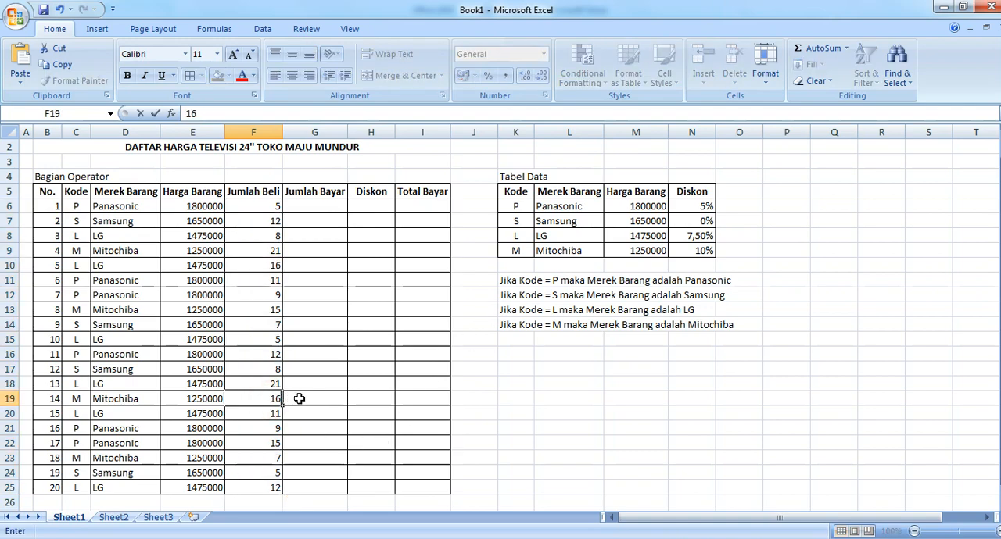
pyautogui.click(327, 384)
# Step: Calculate Jumlah Bayar in G6 with =E6*F6 and fill the formula down to G25
pyautogui.click(317, 206)
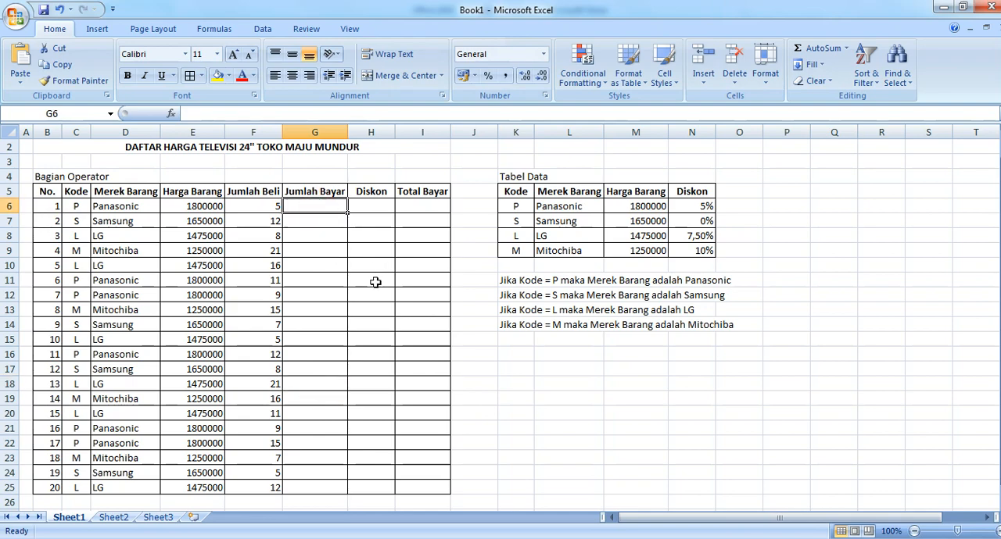
pyautogui.write('=')
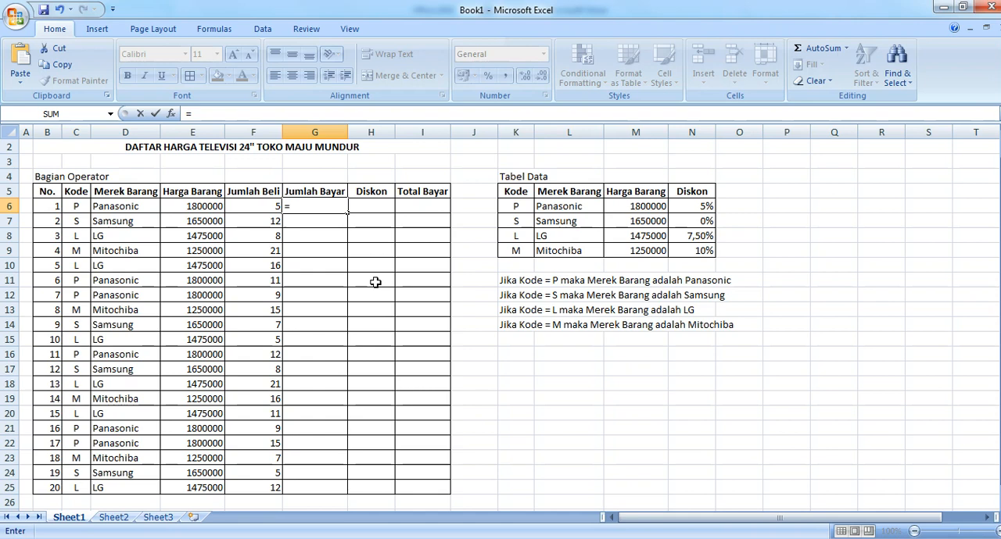
pyautogui.click(188, 204)
pyautogui.moveTo(997, 537)
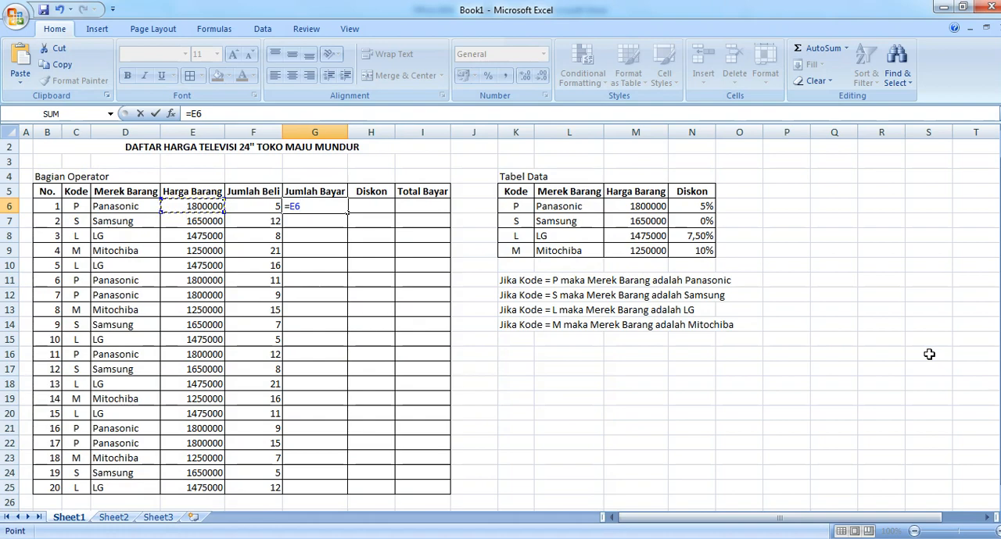
pyautogui.write('*')
pyautogui.click(261, 208)
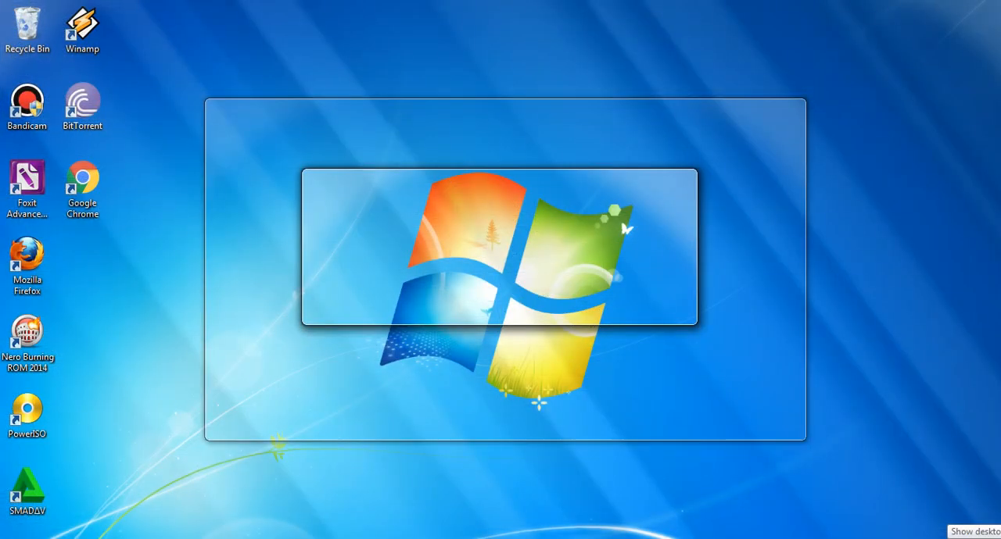
pyautogui.press('Return')
pyautogui.click(325, 206)
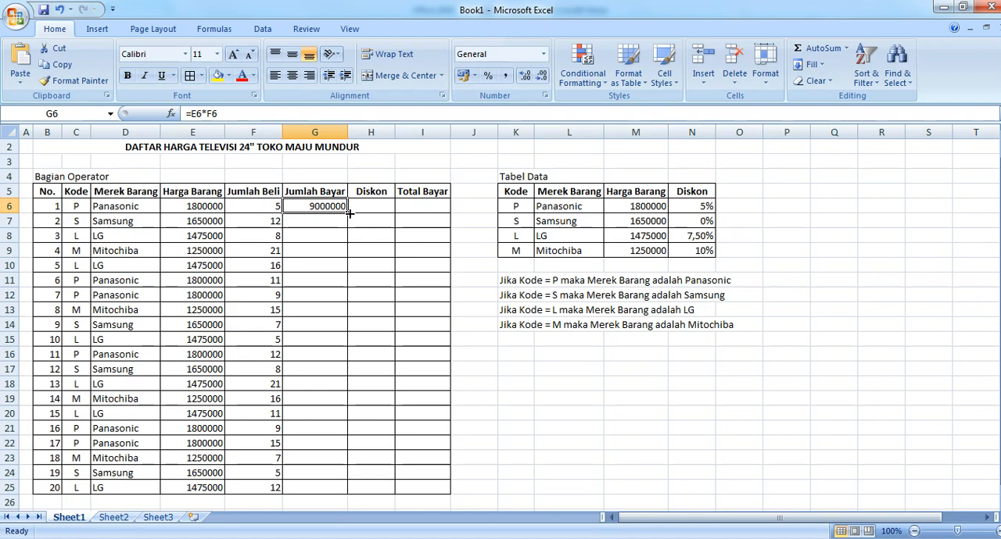
pyautogui.doubleClick(349, 212)
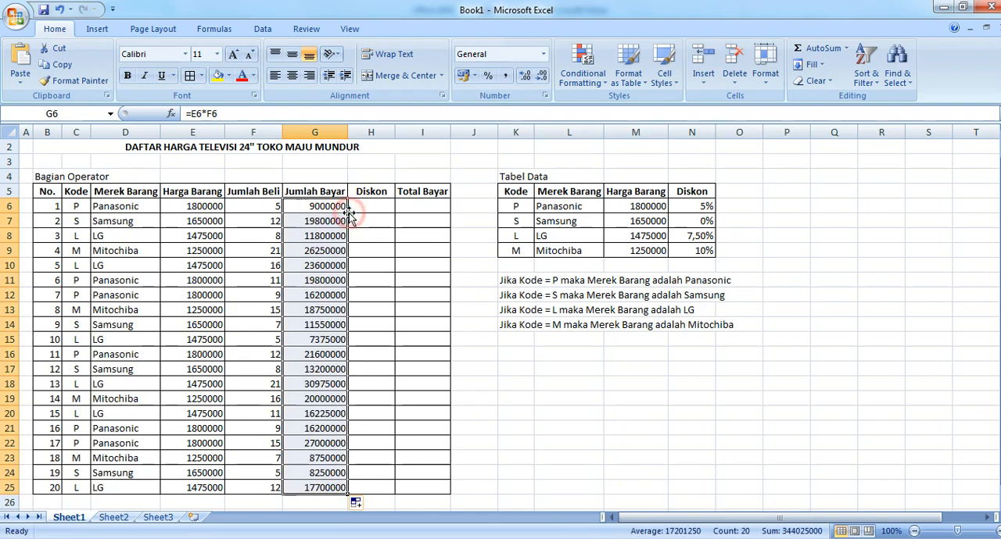
# Step: Start the Diskon formula in H6 with =IF(C6="P";5%; as its first condition
pyautogui.click(365, 206)
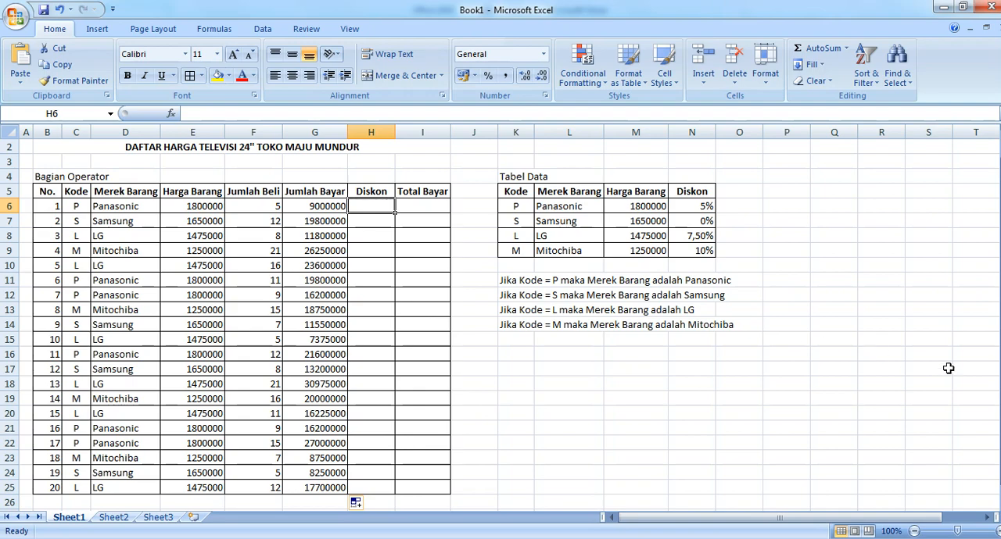
pyautogui.write('=')
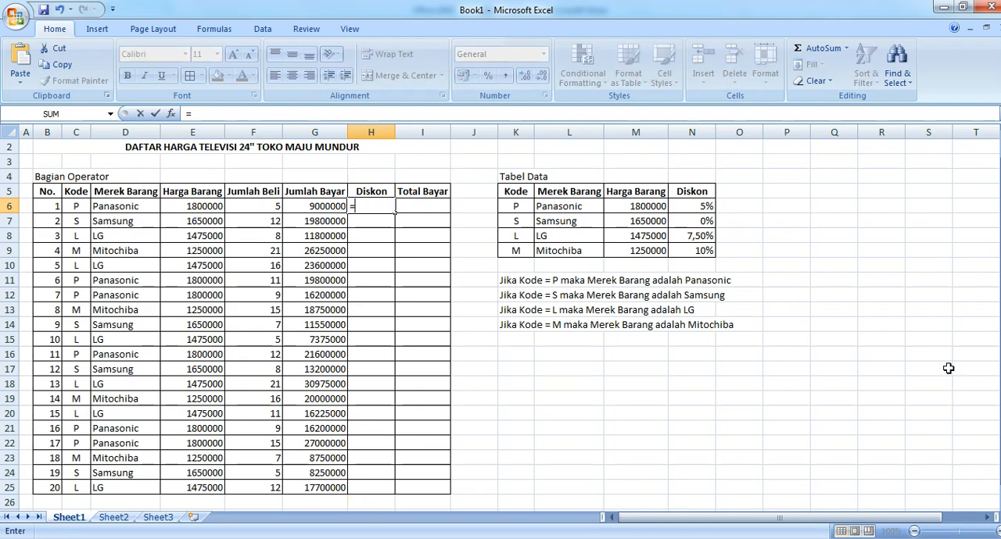
pyautogui.write('IF(')
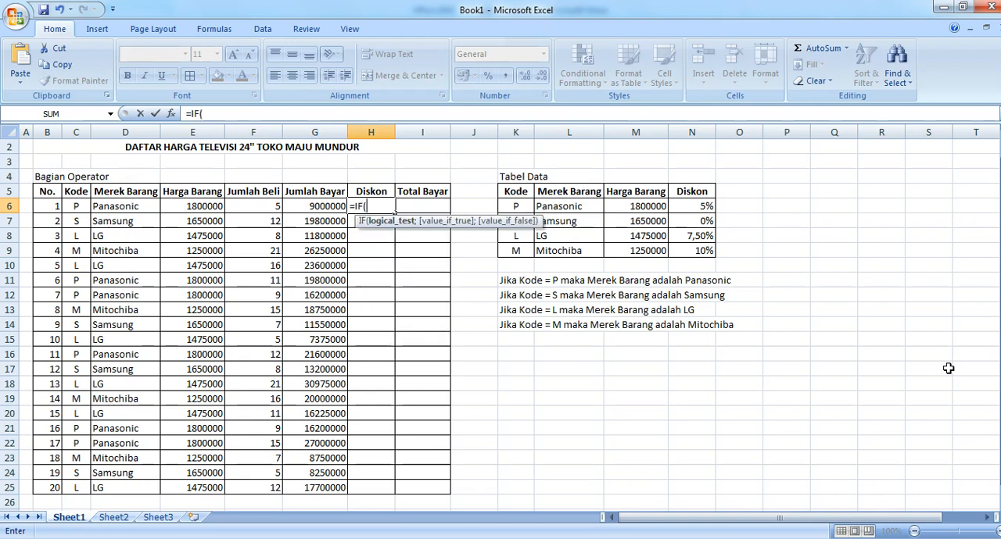
pyautogui.click(75, 208)
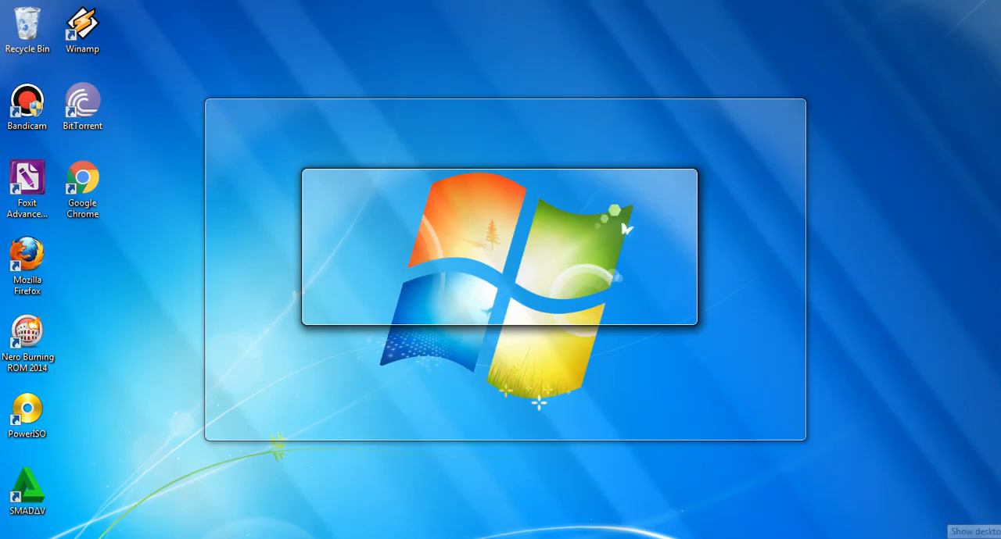
pyautogui.write('=P')
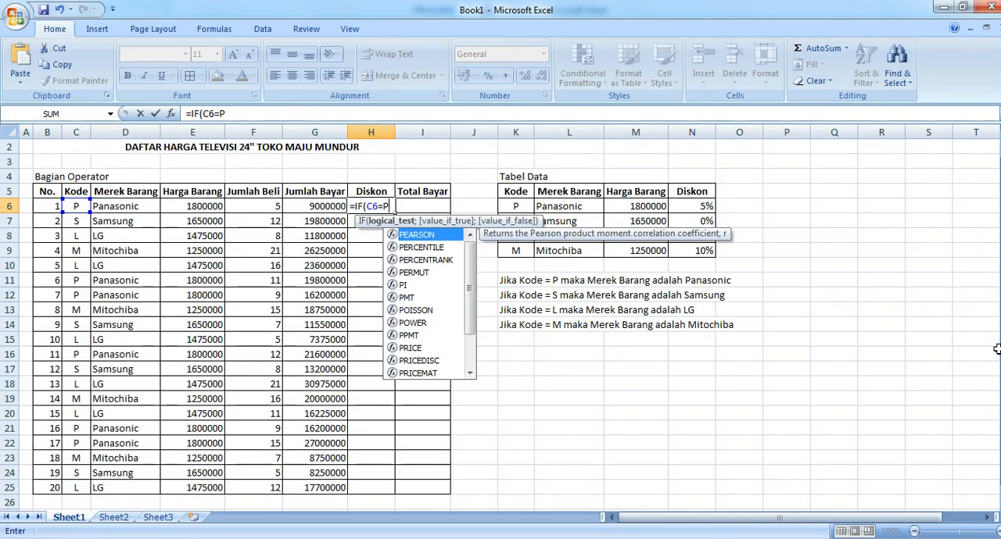
pyautogui.press('BackSpace')
pyautogui.write('"')
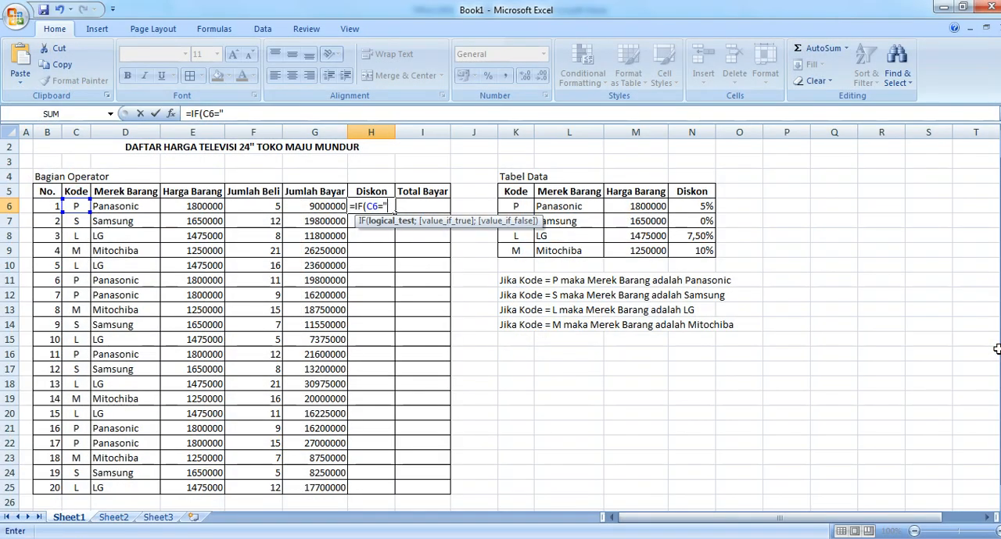
pyautogui.write('P";')
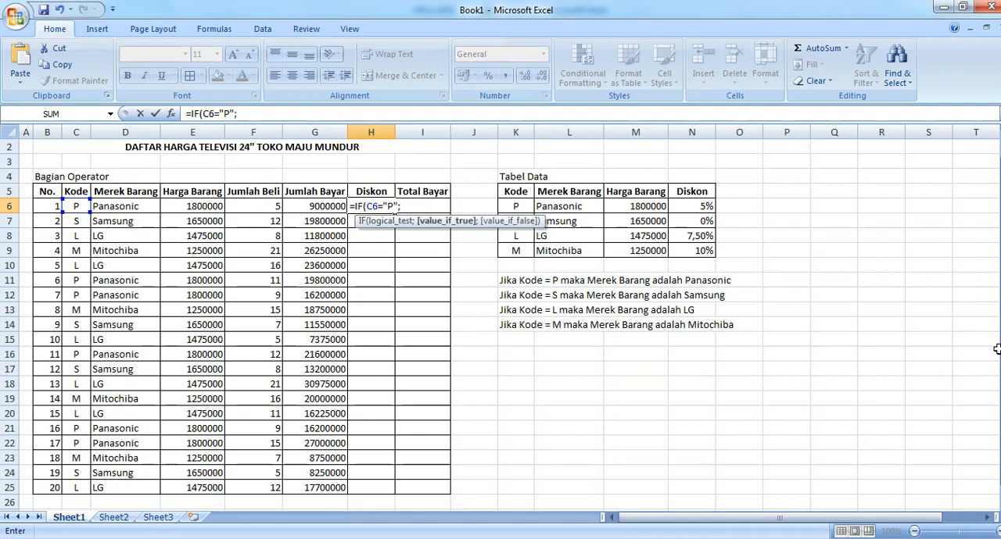
pyautogui.write('5%;')
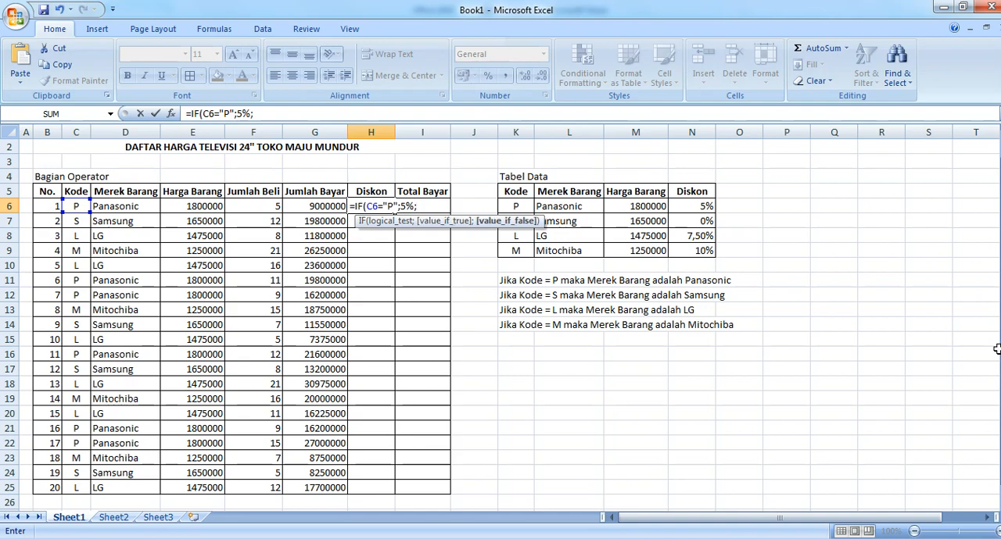
pyautogui.write('IF(')
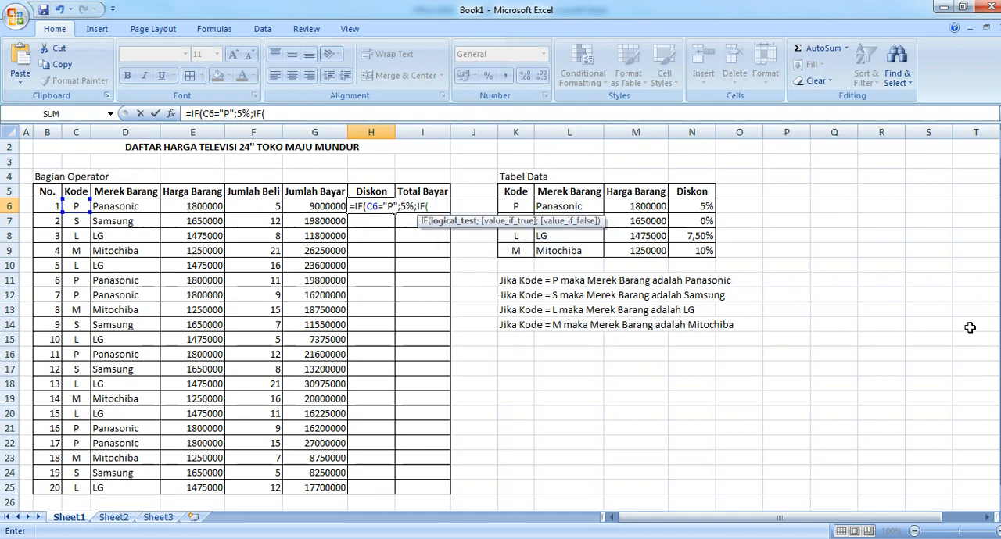
# Step: Extend the H6 Diskon formula with a nested IF(C6="S";0 for the second code
pyautogui.click(76, 206)
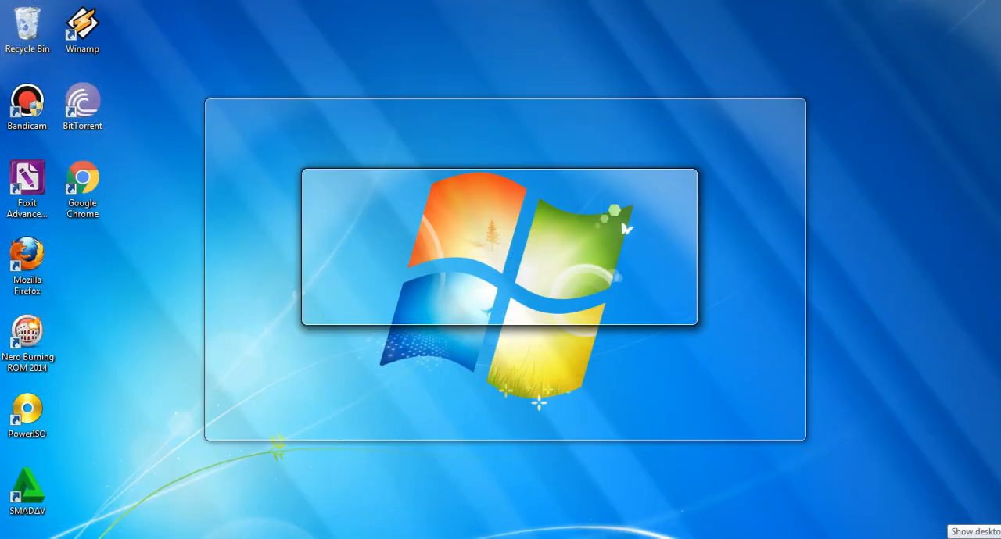
pyautogui.write('=')
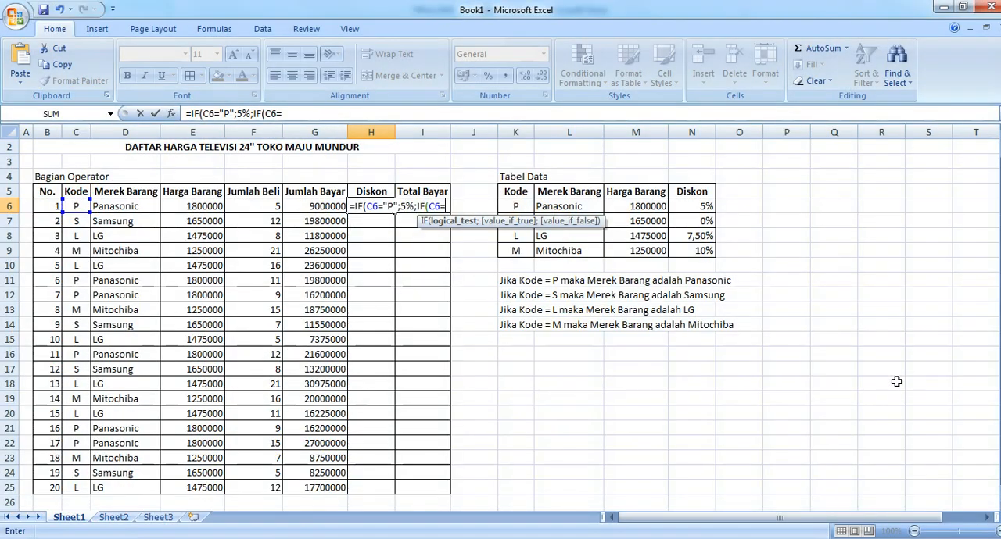
pyautogui.write('"S";')
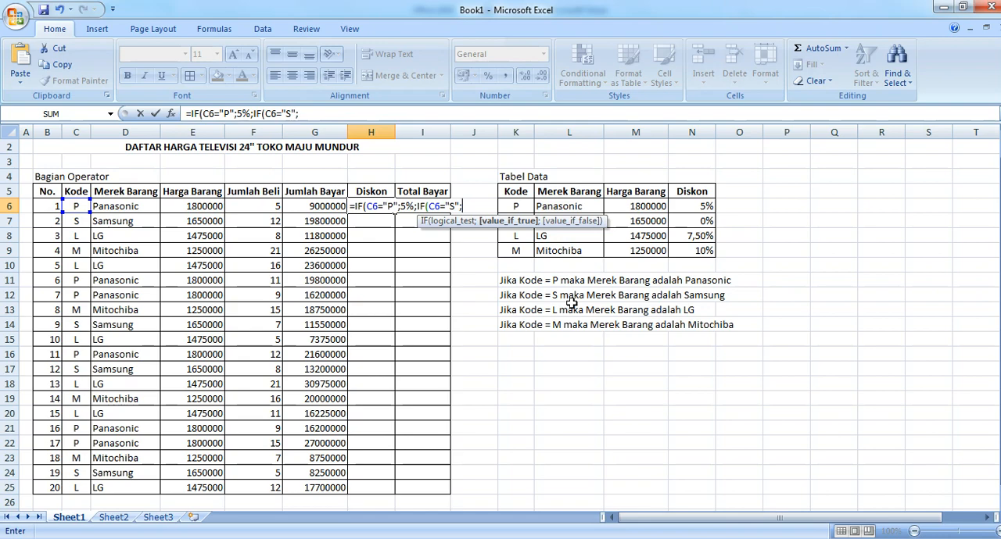
pyautogui.write('0')
pyautogui.press('Return')
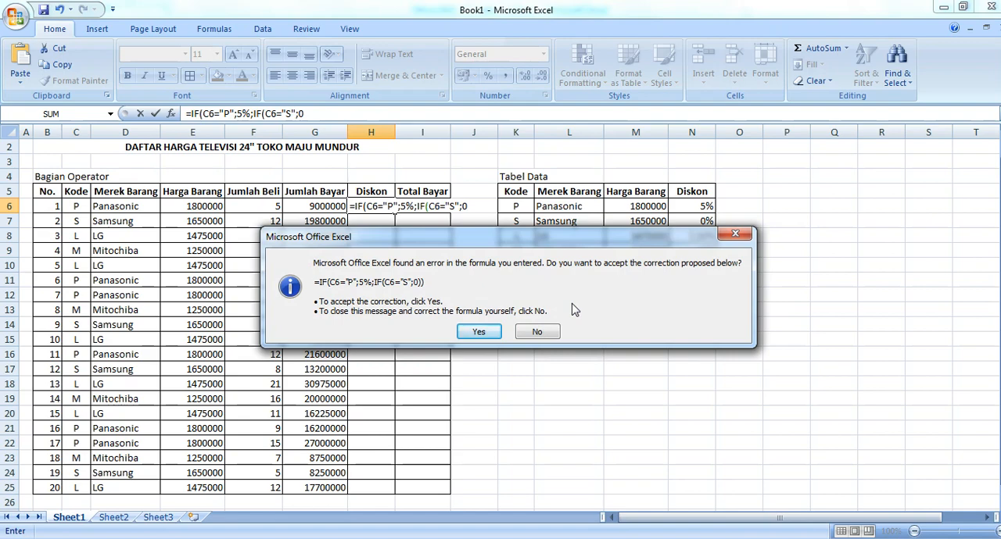
pyautogui.click(479, 333)
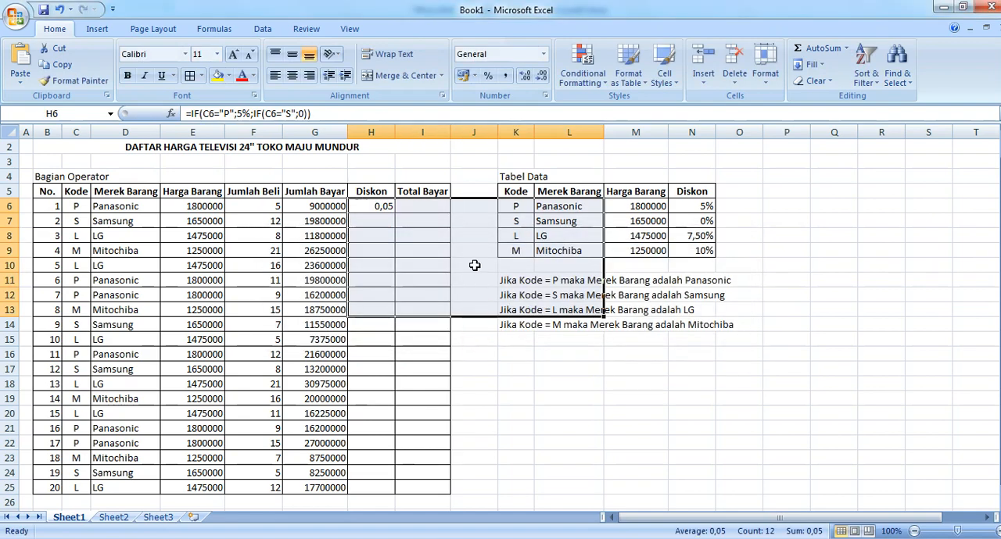
pyautogui.click(383, 206)
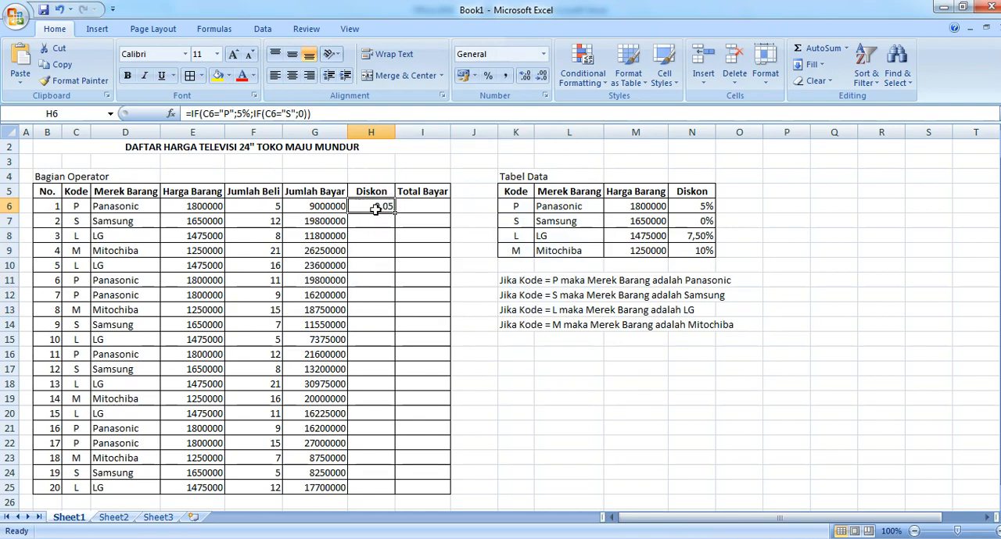
pyautogui.doubleClick(373, 206)
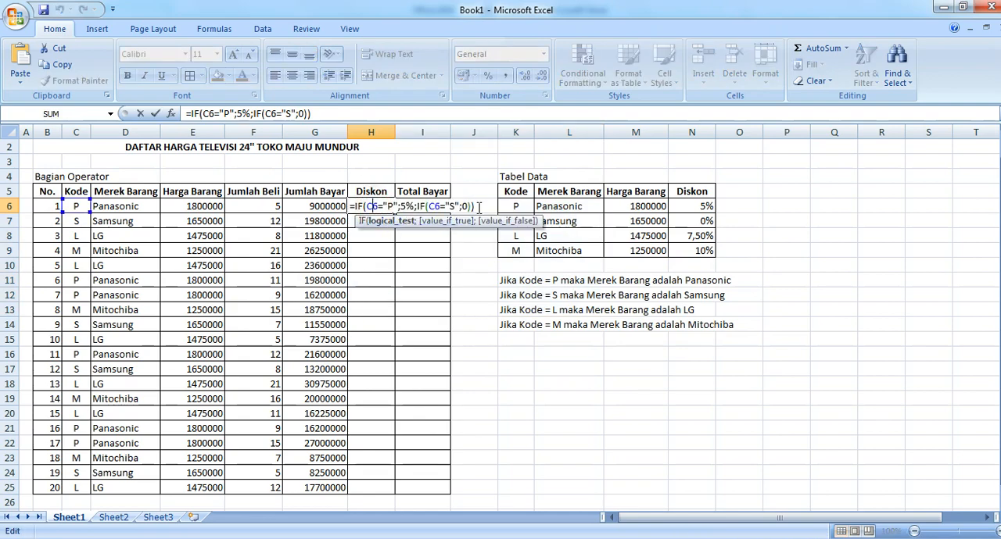
pyautogui.click(481, 207)
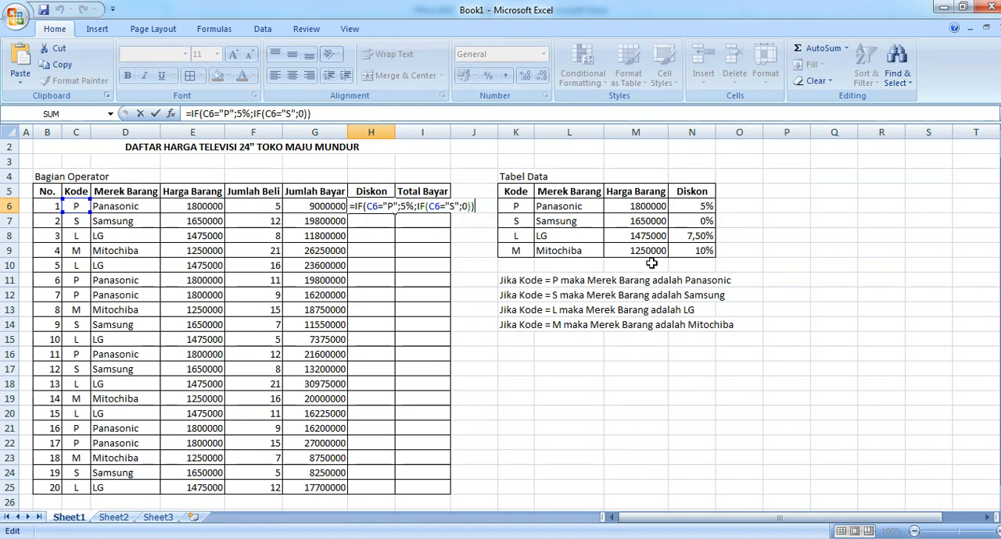
pyautogui.press('BackSpace')
pyautogui.press('BackSpace')
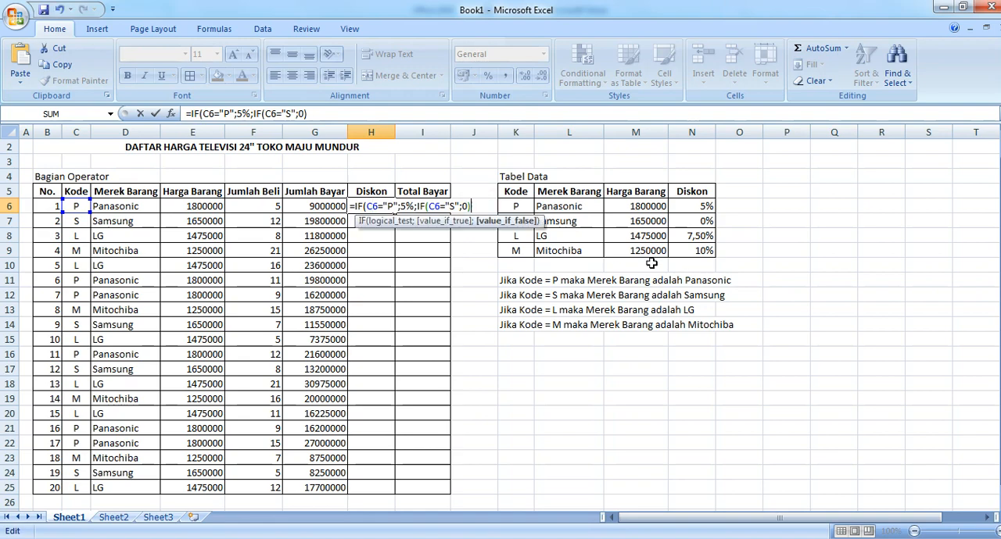
pyautogui.press('Return')
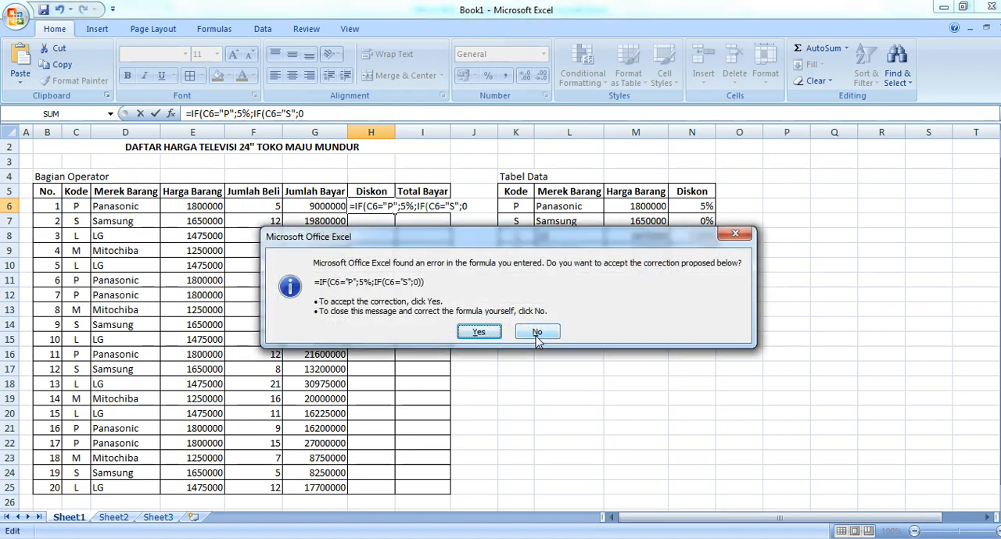
pyautogui.click(537, 333)
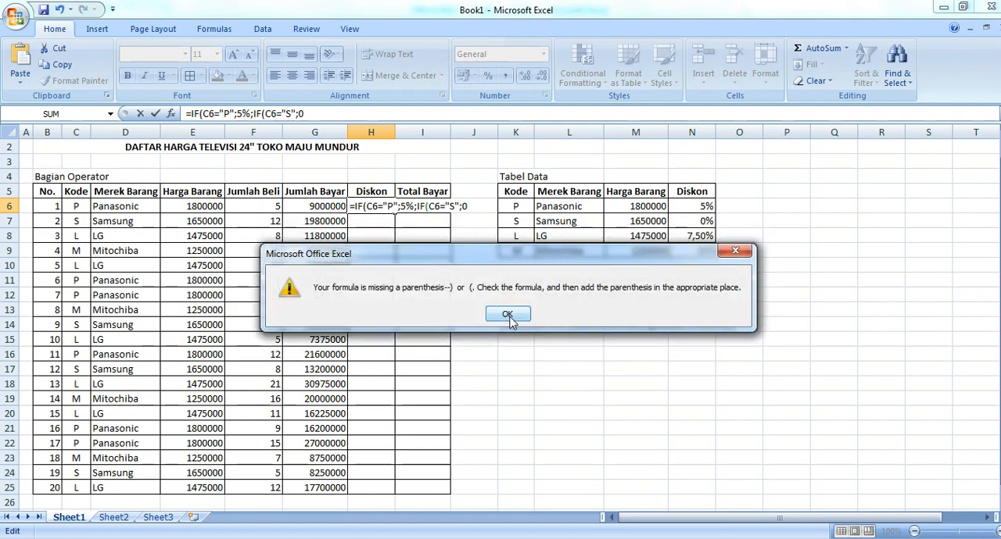
pyautogui.click(508, 314)
pyautogui.click(471, 207)
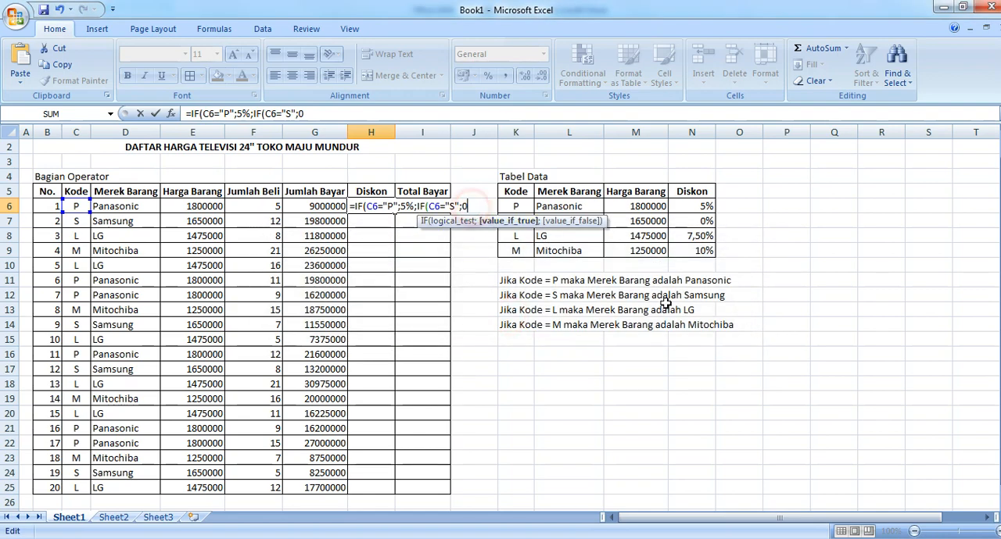
# Step: Complete the S discount in the H6 Diskon formula as 0% and add a nested IF(C6="L";7,5%; condition
pyautogui.write('%;')
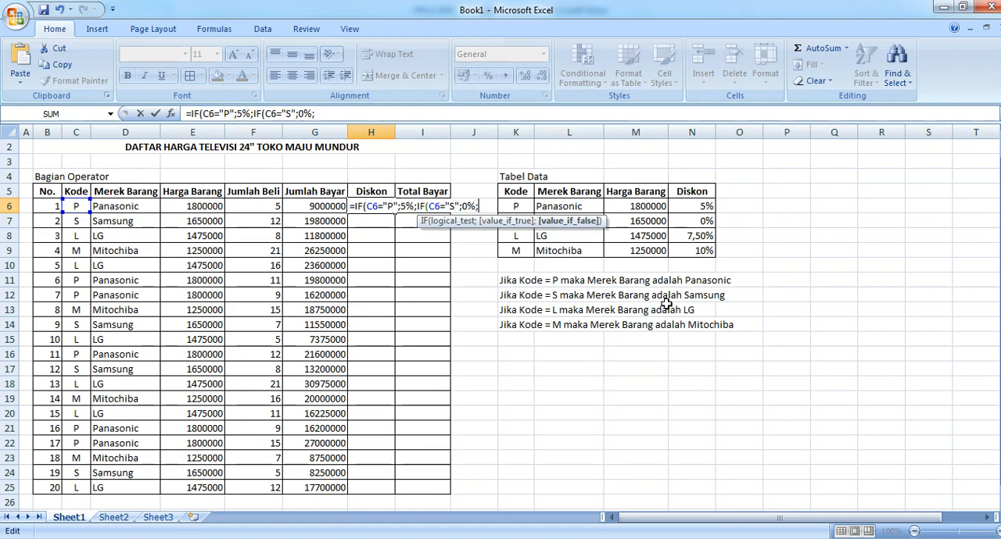
pyautogui.write('IF')
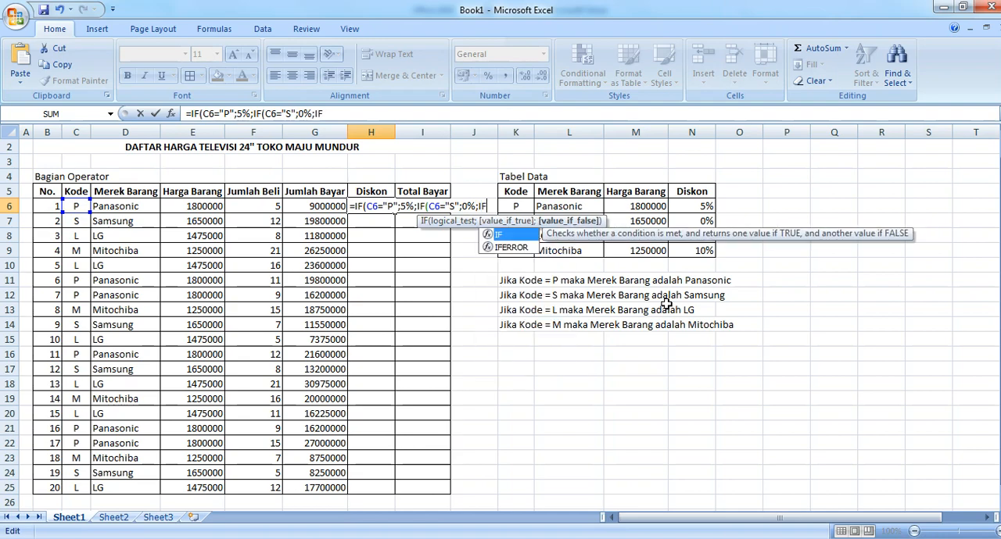
pyautogui.write('(')
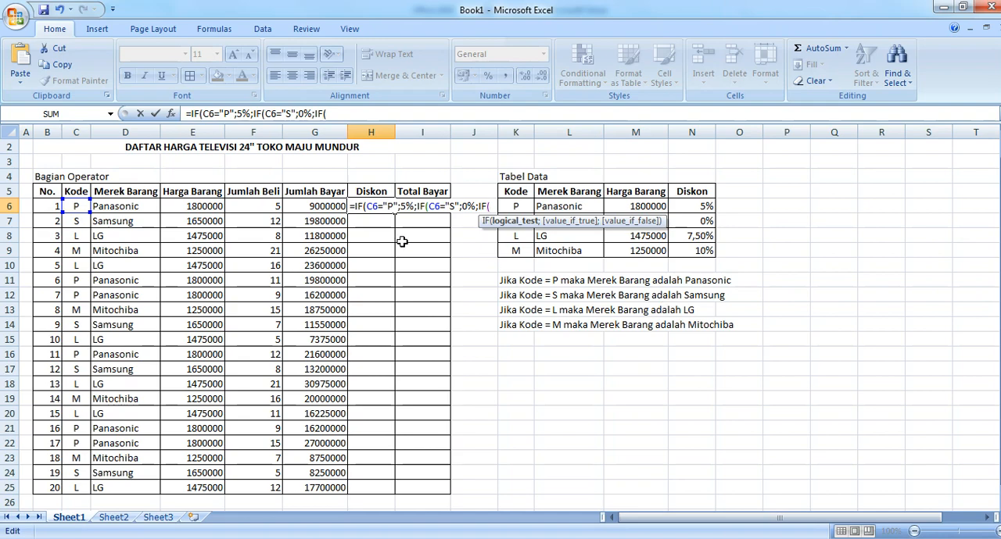
pyautogui.click(75, 205)
pyautogui.write('=')
pyautogui.press('BackSpace')
pyautogui.write('"L";')
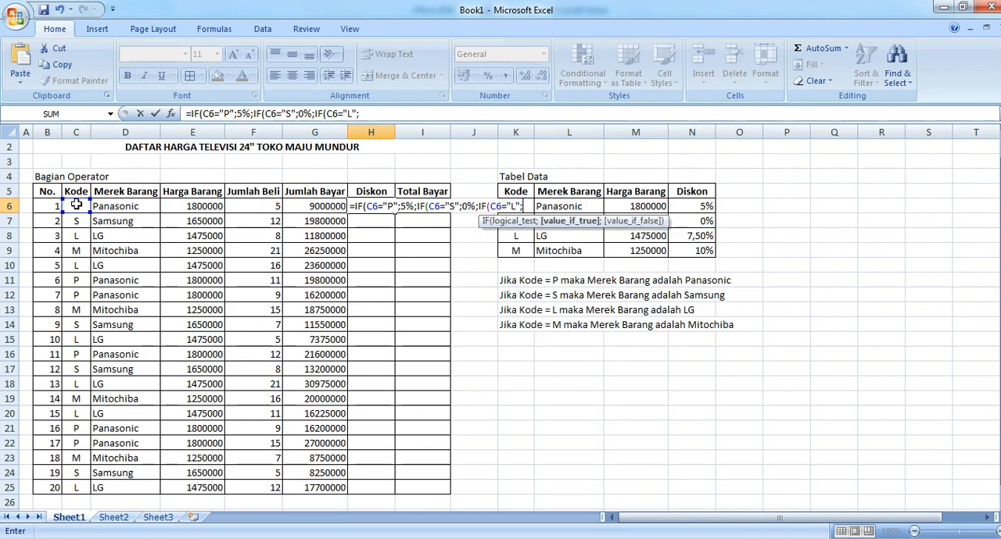
pyautogui.write('7,5%;')
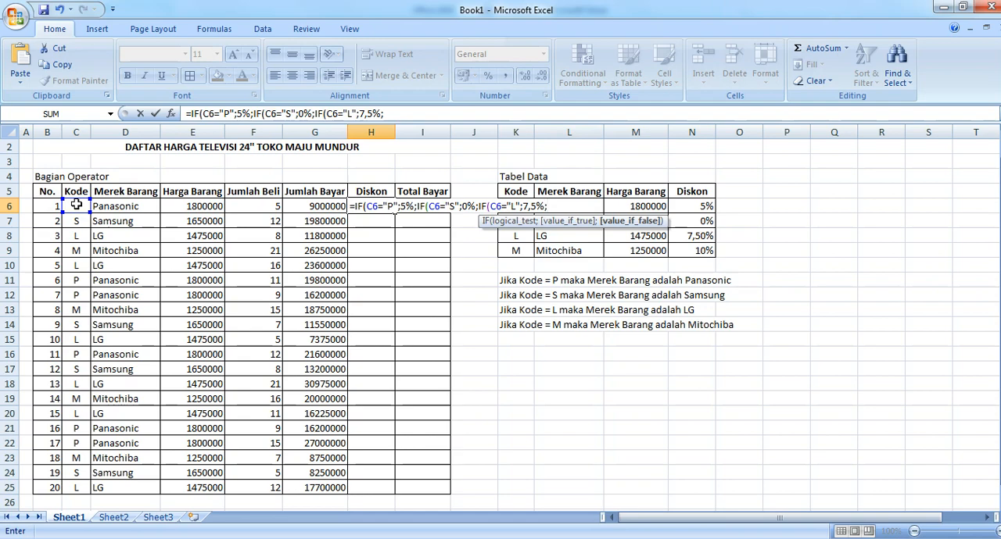
pyautogui.write('IF(')
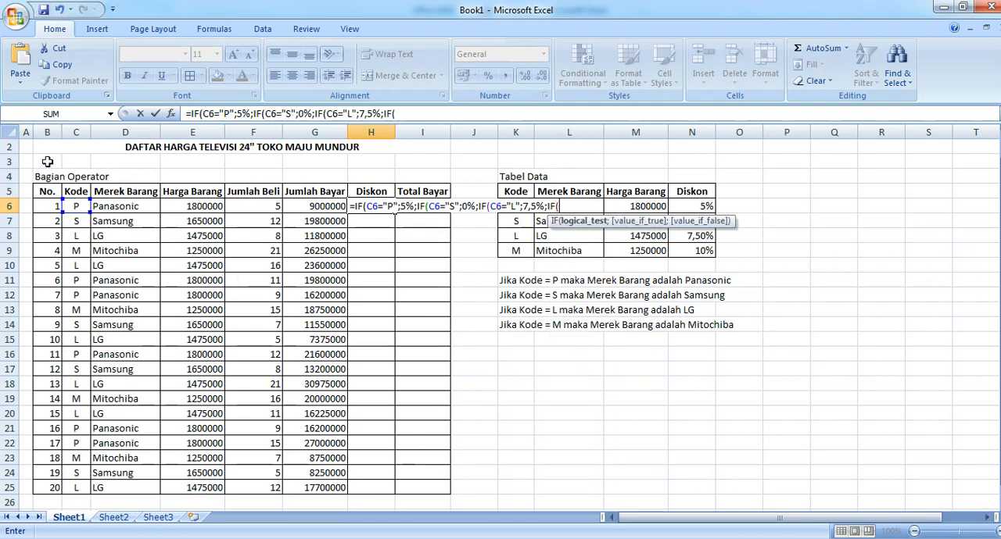
# Step: Add the last nested condition IF(C6="M";10% to the H6 Diskon formula and close all four parentheses
pyautogui.click(72, 208)
pyautogui.write('=')
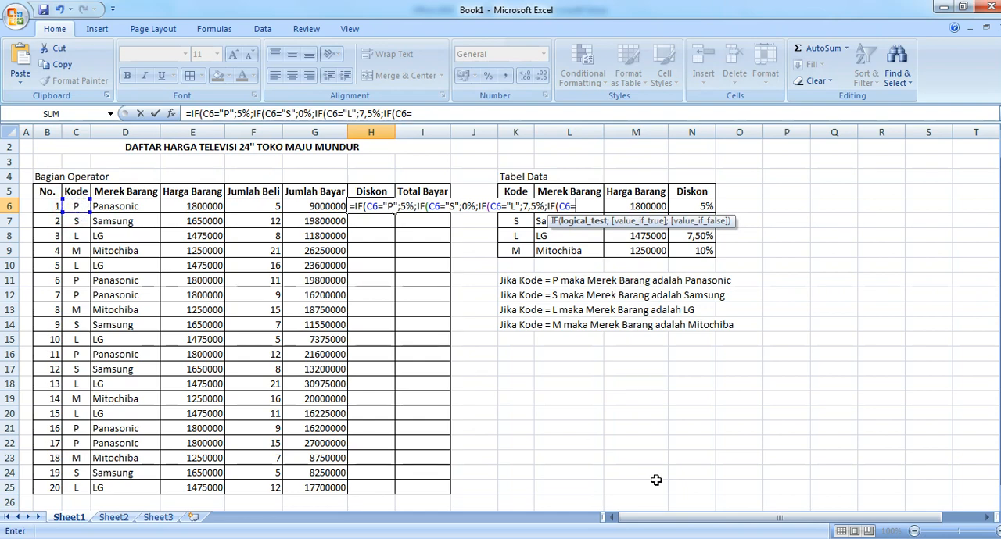
pyautogui.write('"M";')
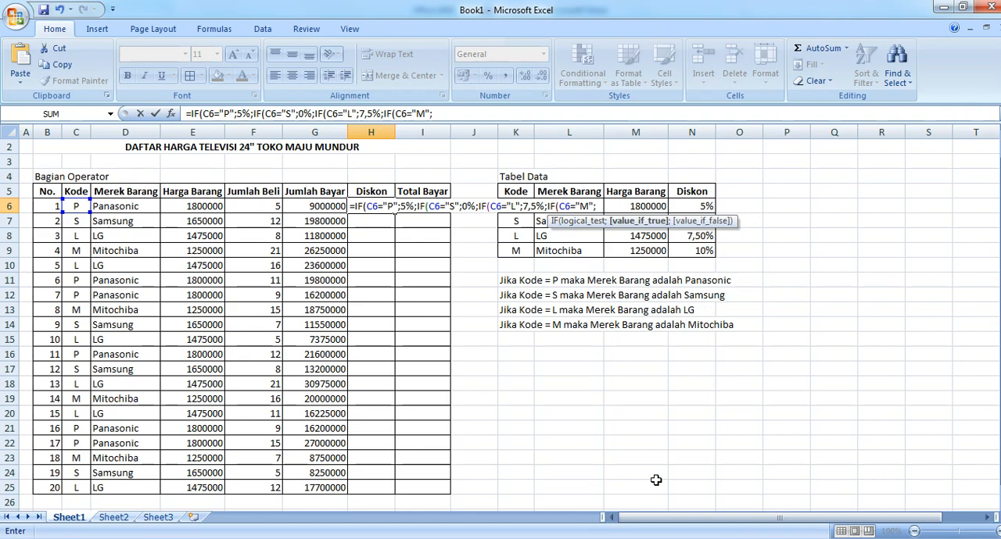
pyautogui.write('10%)')
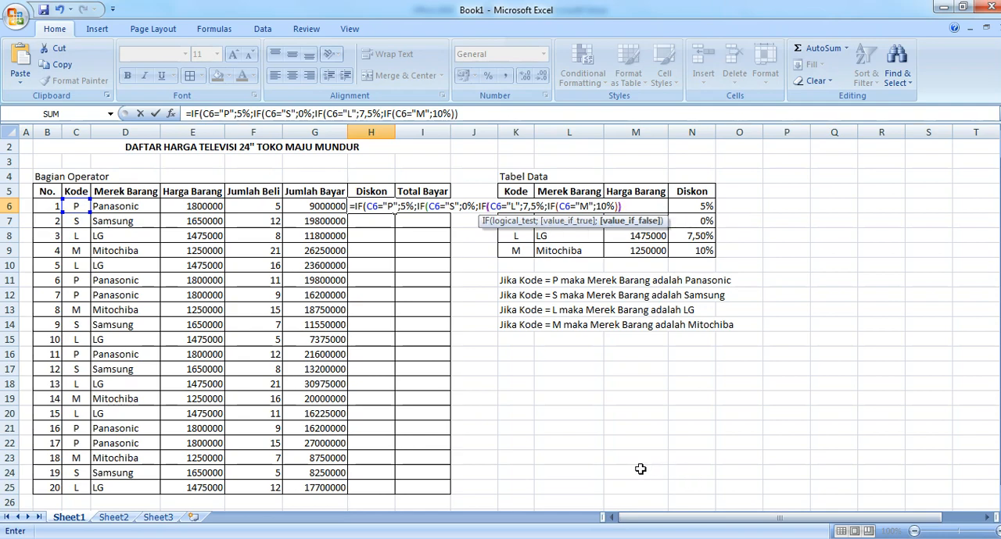
pyautogui.write('))*')
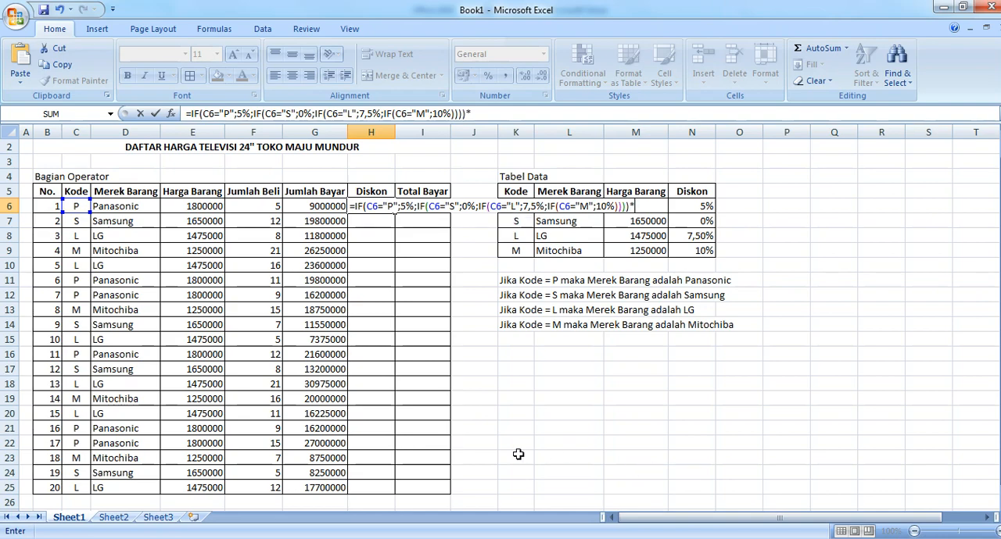
# Step: Multiply the nested IF result in H6 by G6 and fill the Diskon formula down to H25
pyautogui.click(312, 205)
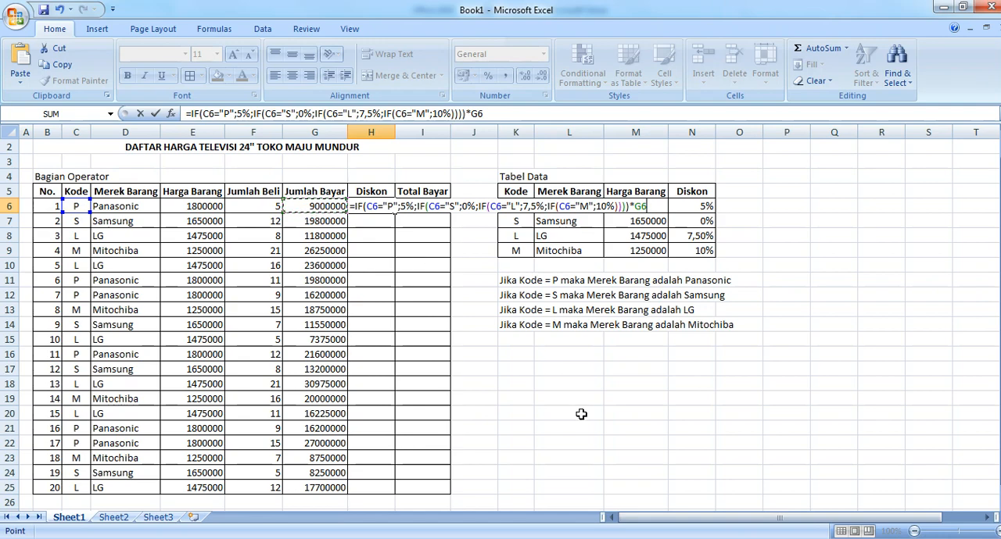
pyautogui.press('Return')
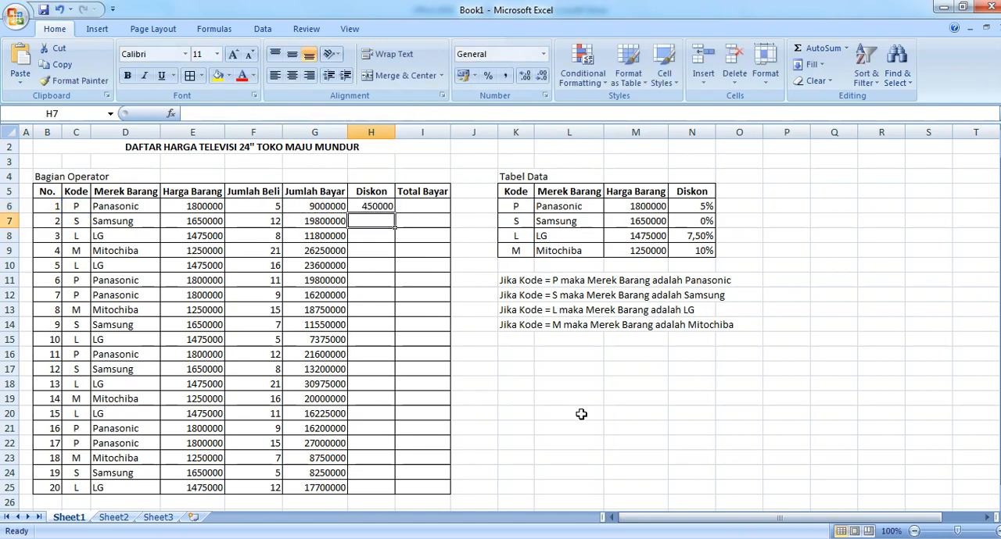
pyautogui.click(380, 203)
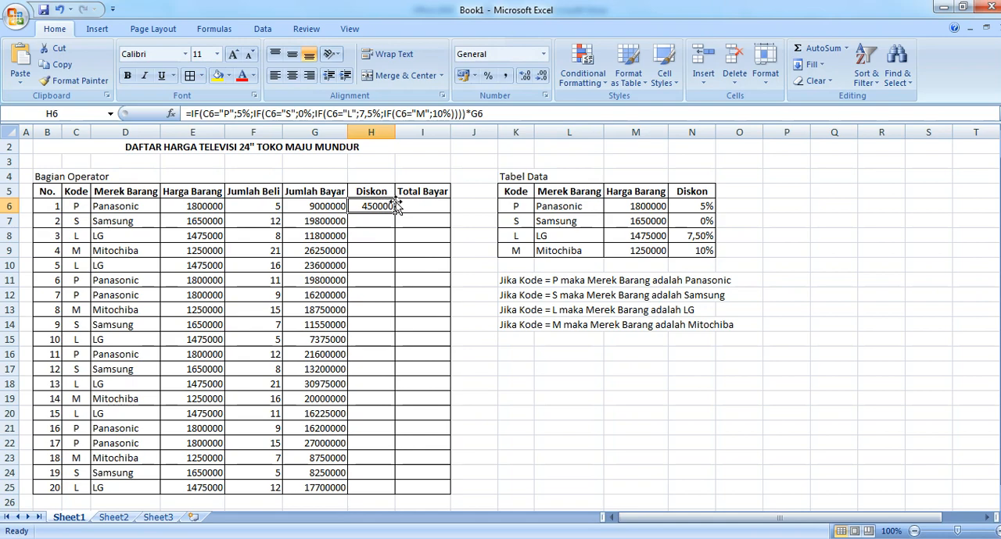
pyautogui.doubleClick(395, 210)
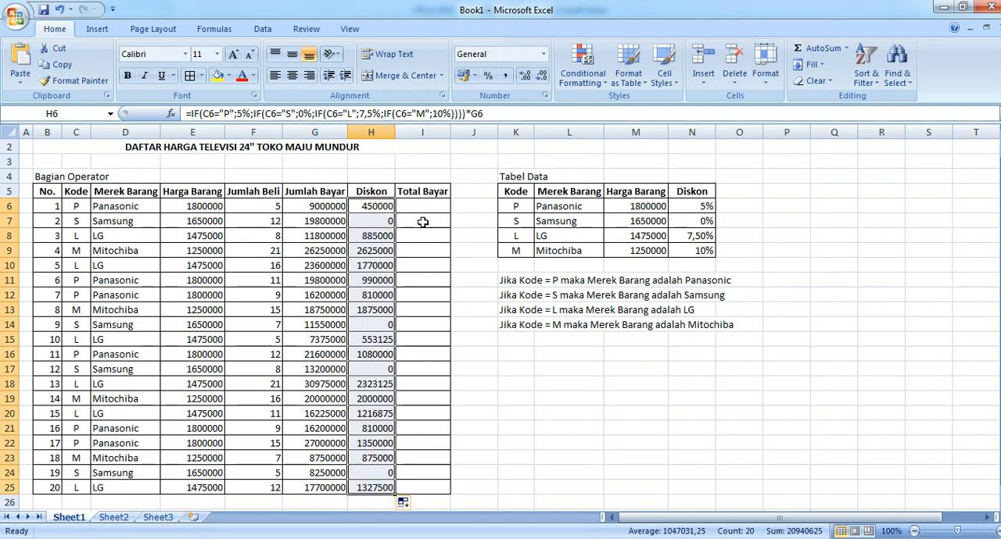
# Step: Calculate Total Bayar in I6 with =G6-H6 and fill the formula down to I25
pyautogui.click(421, 209)
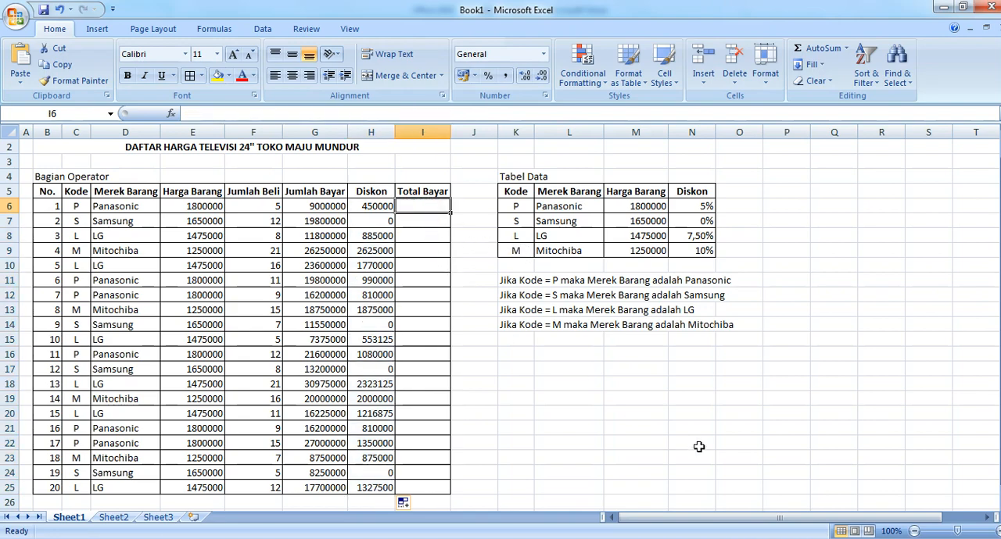
pyautogui.write('=')
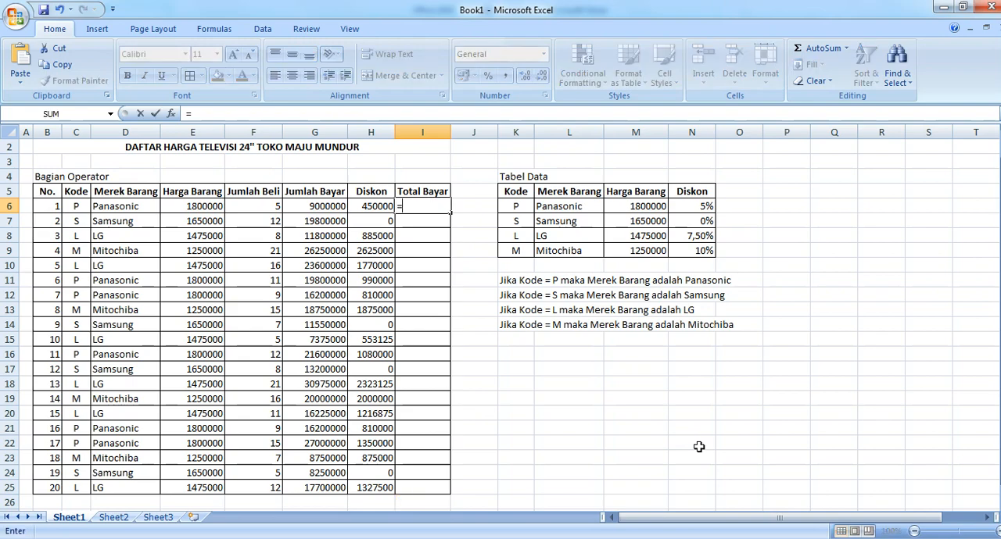
pyautogui.click(327, 205)
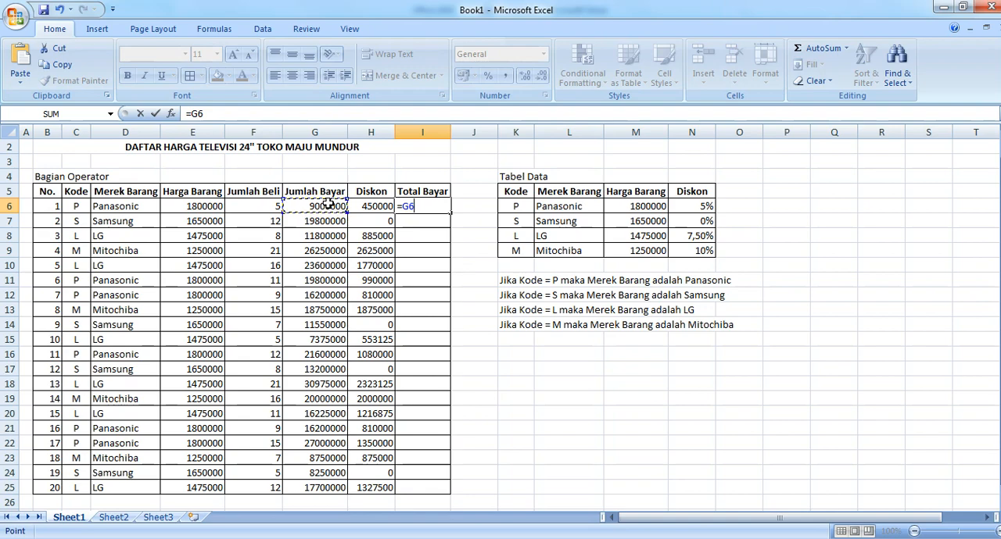
pyautogui.write('-')
pyautogui.click(356, 206)
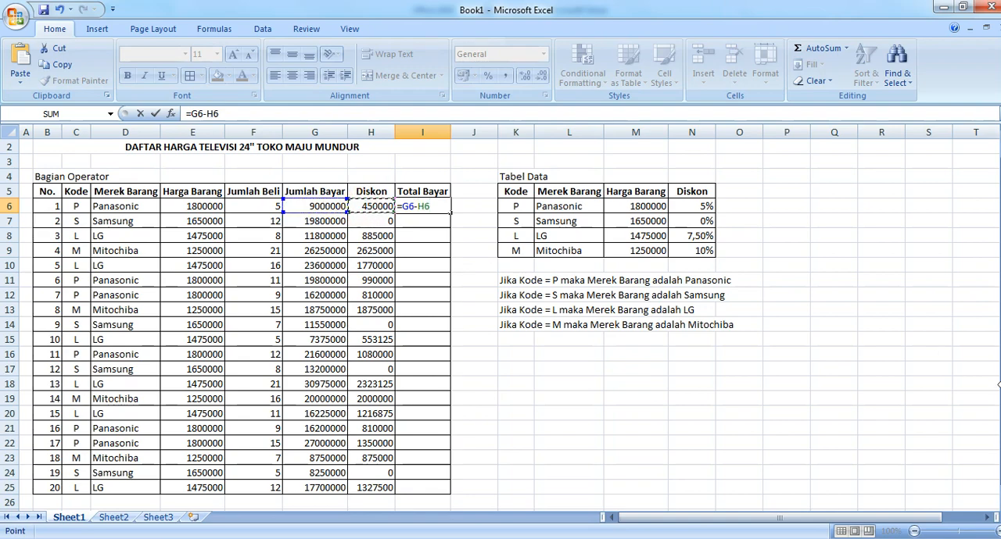
pyautogui.press('Return')
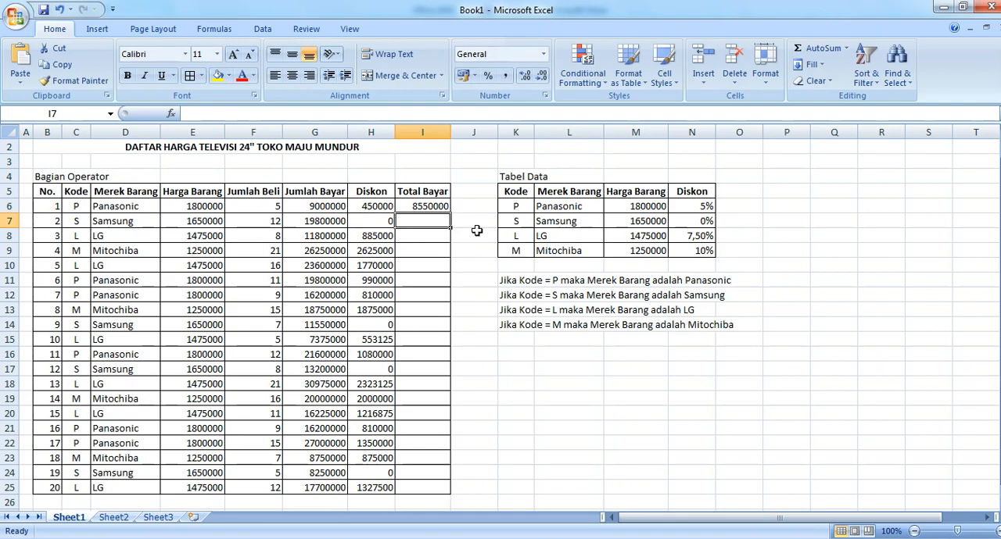
pyautogui.click(432, 206)
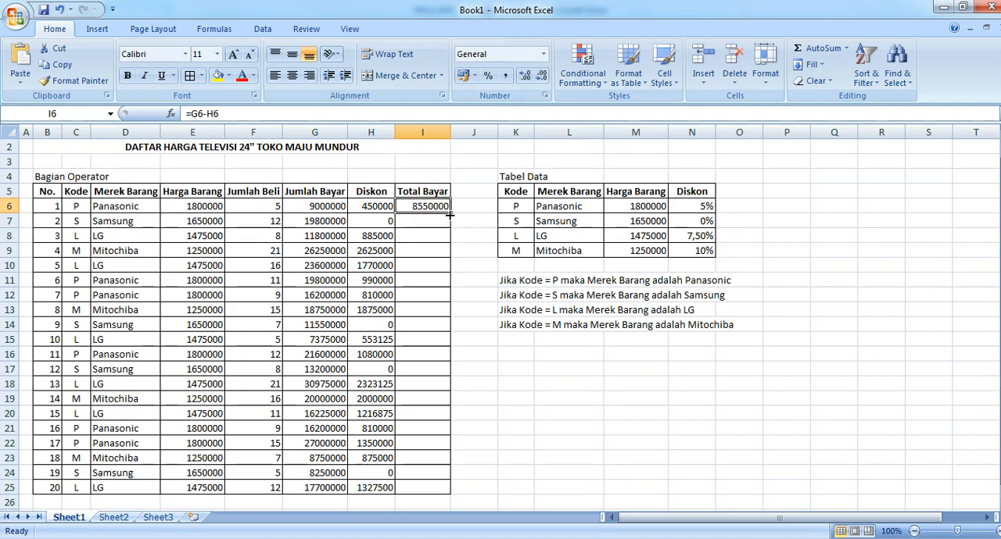
pyautogui.doubleClick(451, 214)
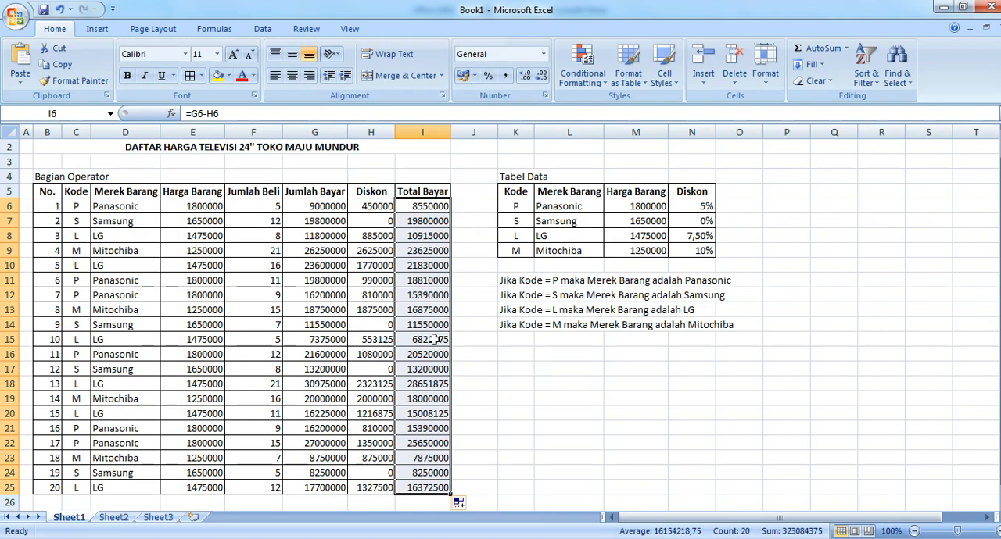
# Step: Examine the parts of the nested IF formula in D6 against the Kode rules in K11 and K12, and compare it with the formula in D7
pyautogui.click(115, 207)
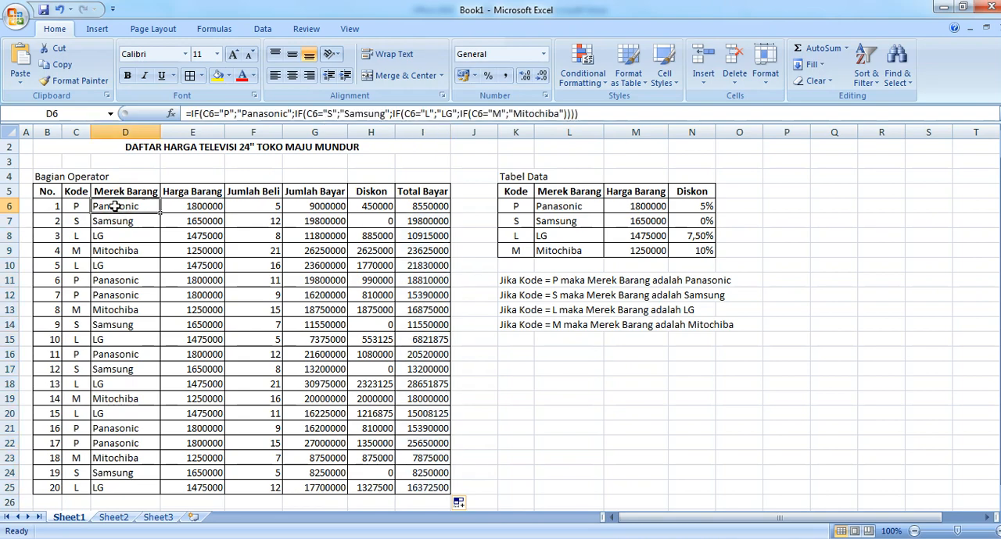
pyautogui.click(518, 283)
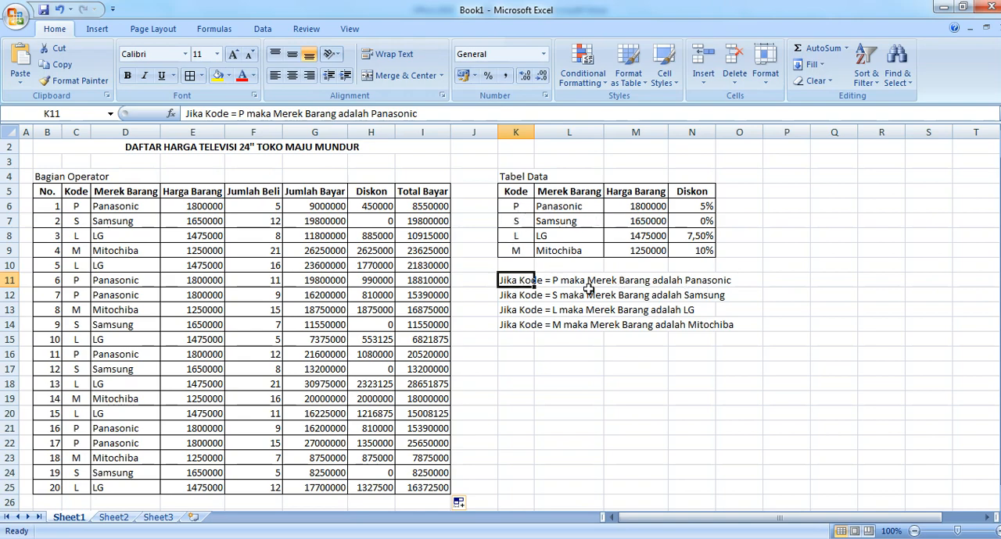
pyautogui.click(513, 298)
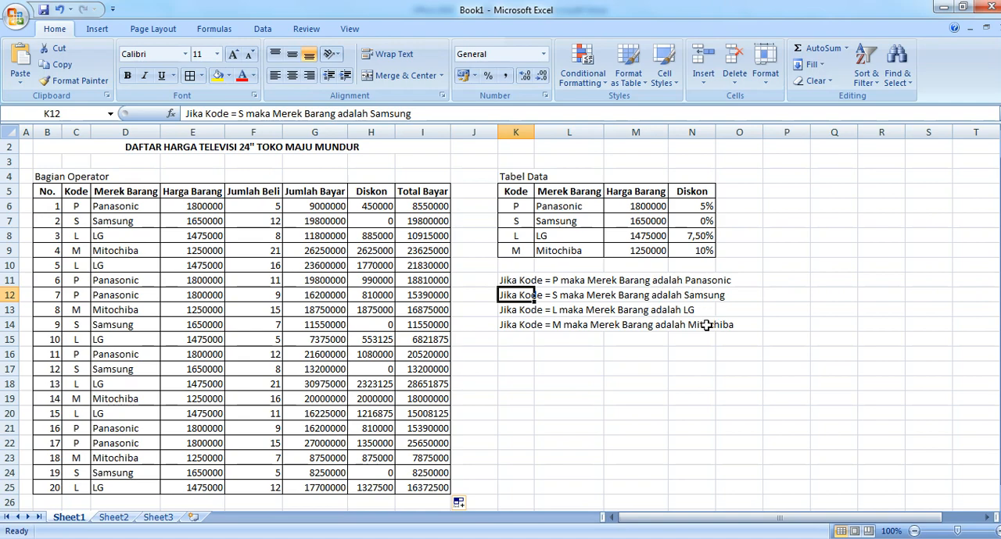
pyautogui.click(123, 207)
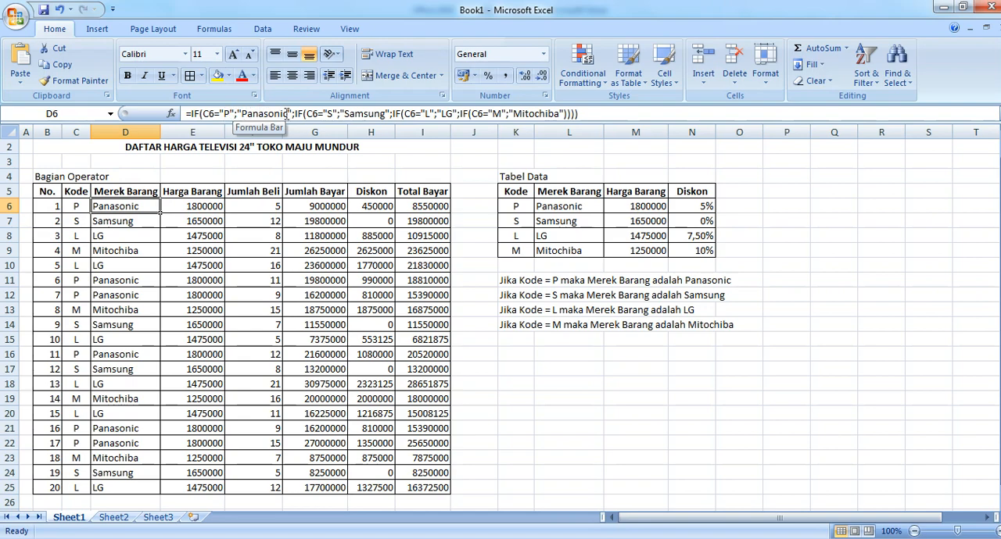
pyautogui.click(223, 114)
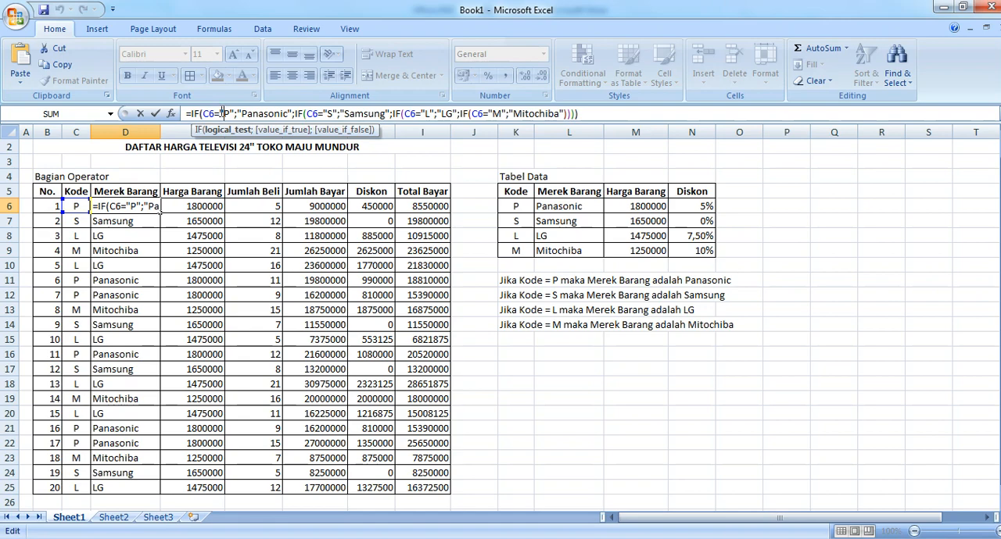
pyautogui.moveTo(219, 113); pyautogui.dragTo(234, 113)
pyautogui.click(238, 113)
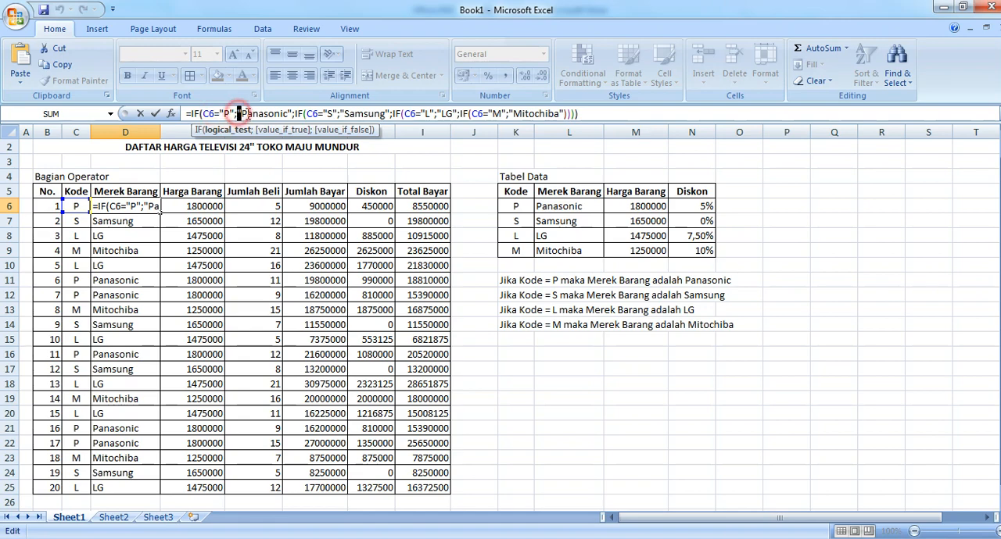
pyautogui.moveTo(238, 113); pyautogui.dragTo(293, 113)
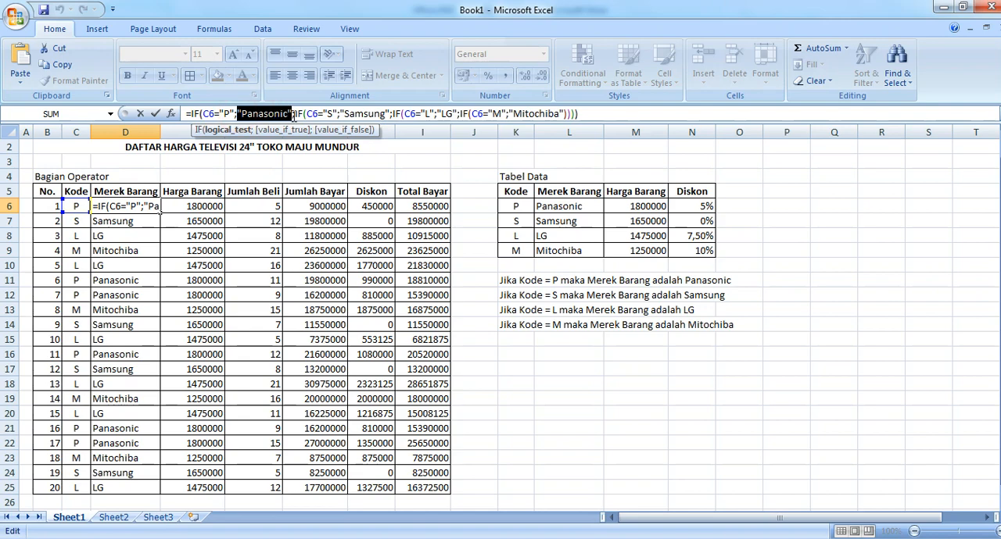
pyautogui.click(262, 113)
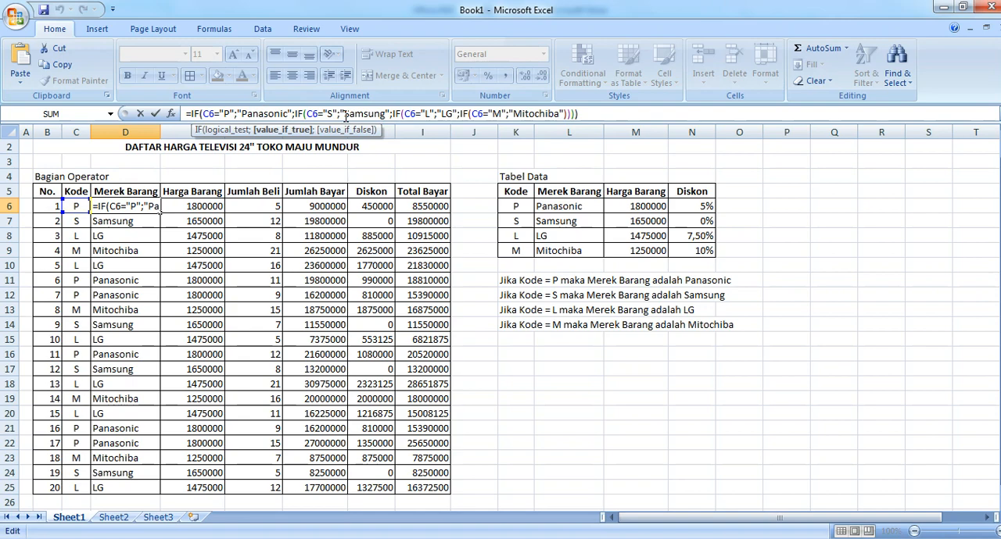
pyautogui.click(329, 113)
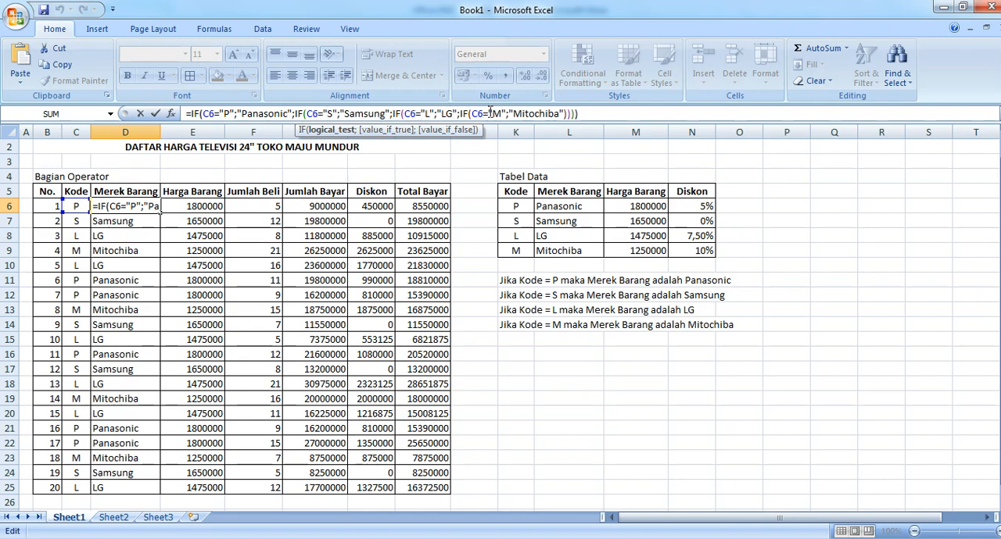
pyautogui.click(590, 114)
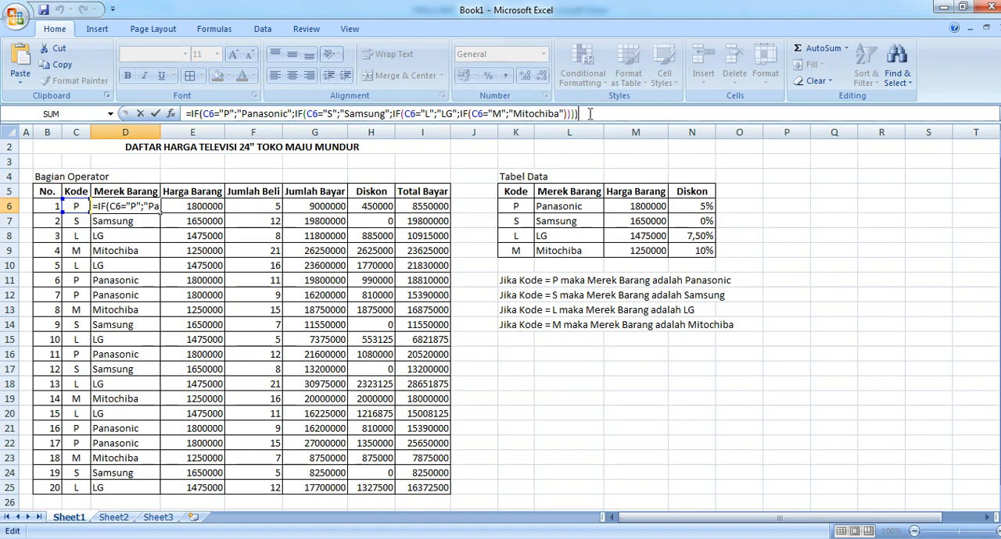
pyautogui.press('Return')
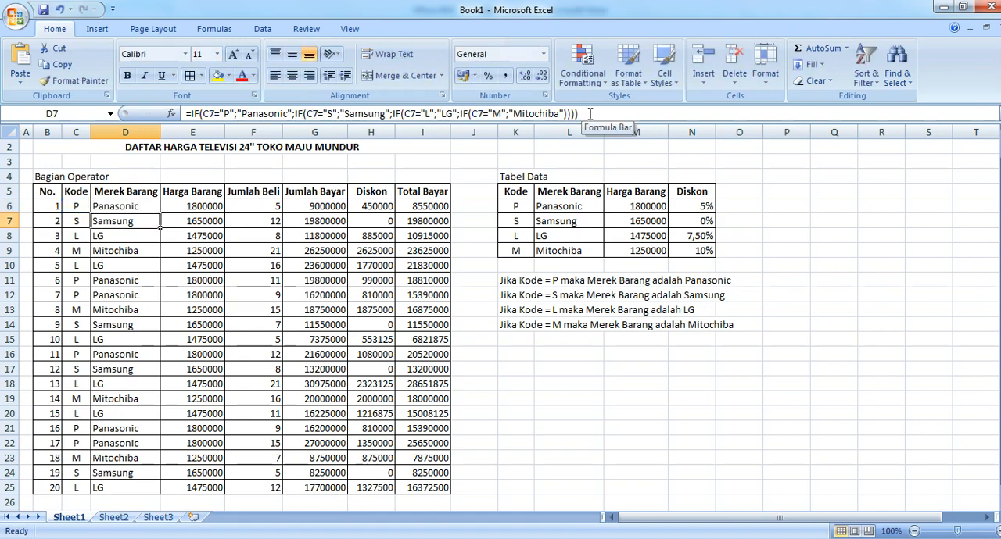
pyautogui.click(142, 207)
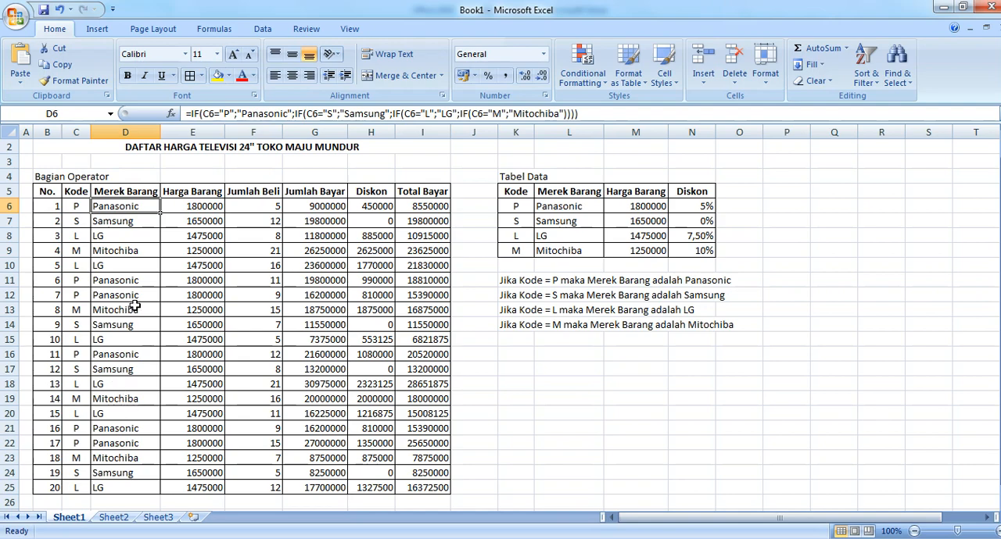
pyautogui.click(125, 222)
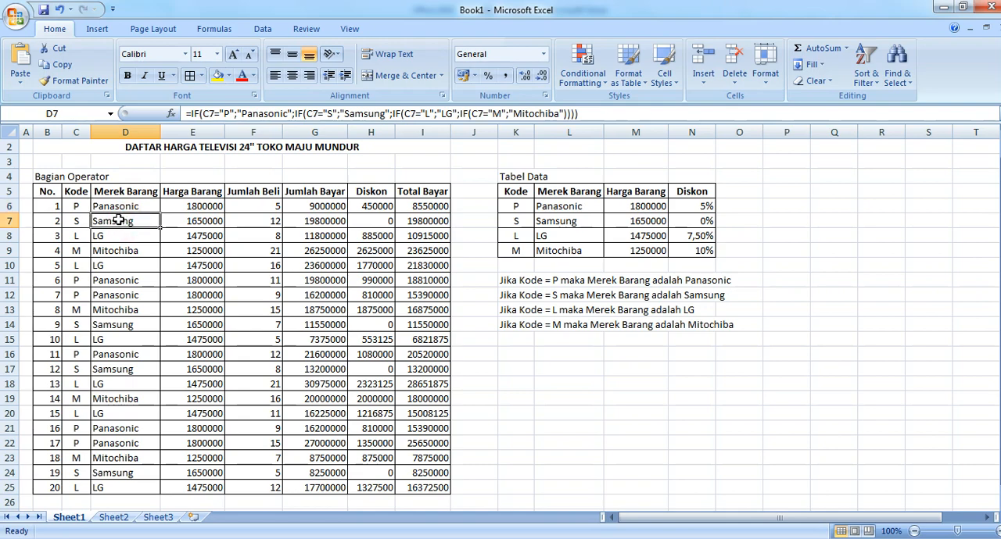
pyautogui.click(120, 220)
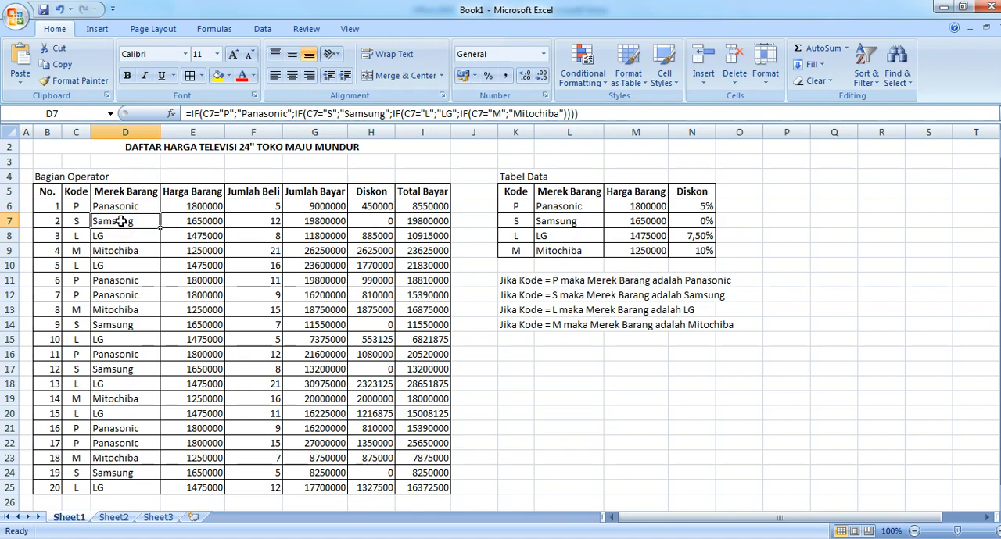